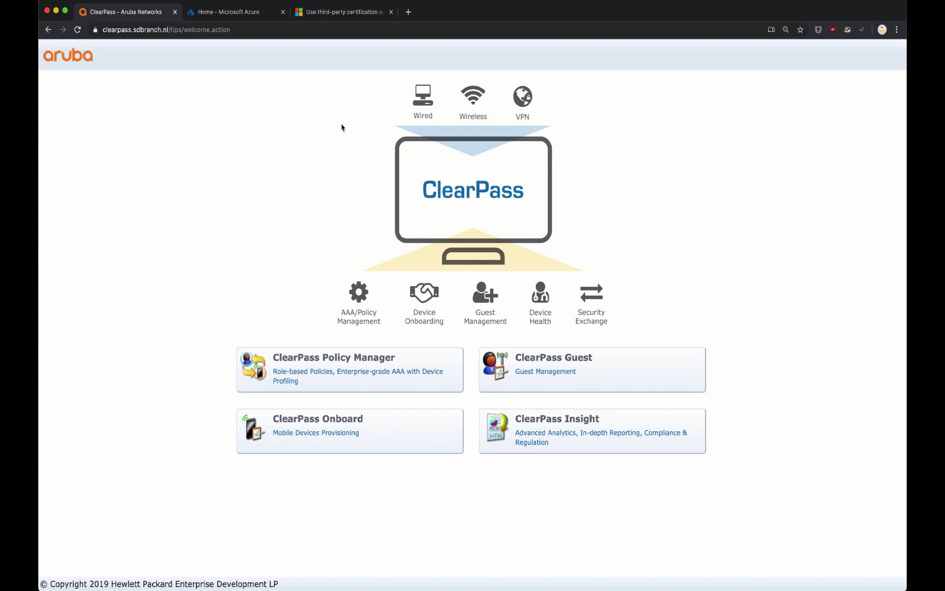
# - Sign in to ClearPass Policy Manager as admin with the administrator password
pyautogui.click(348, 382)
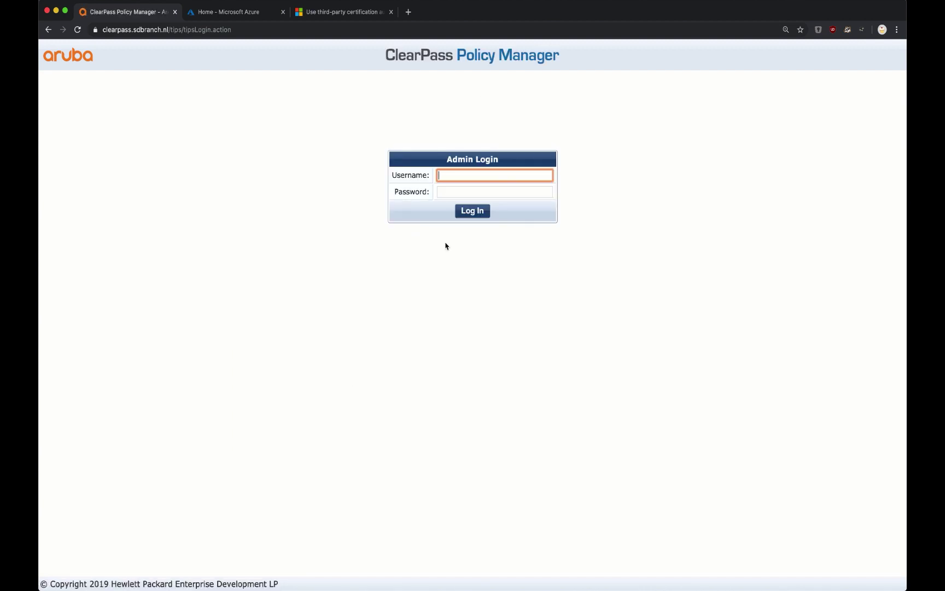
pyautogui.write('admin')
pyautogui.press('Tab')
pyautogui.write('••••••••')
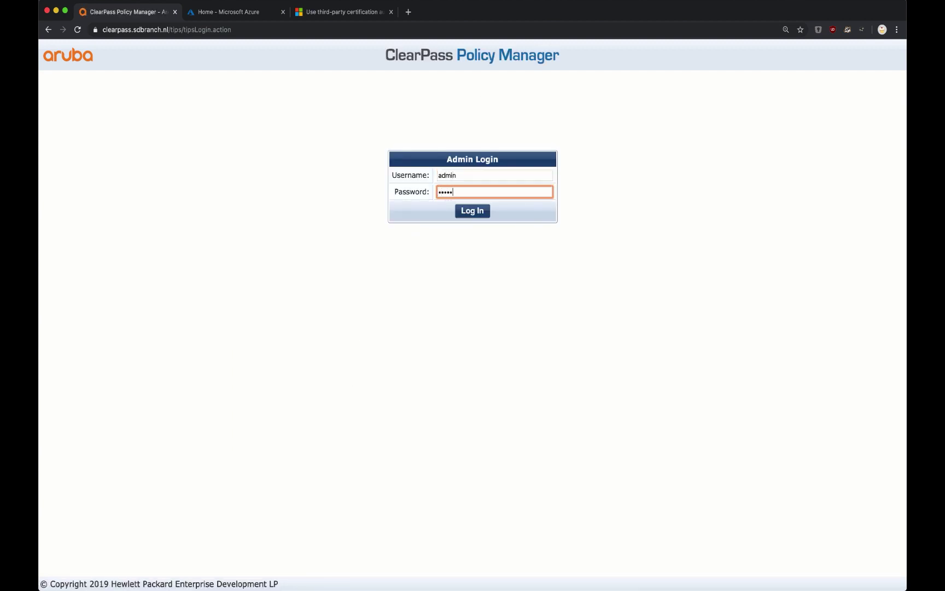
pyautogui.press('Return')
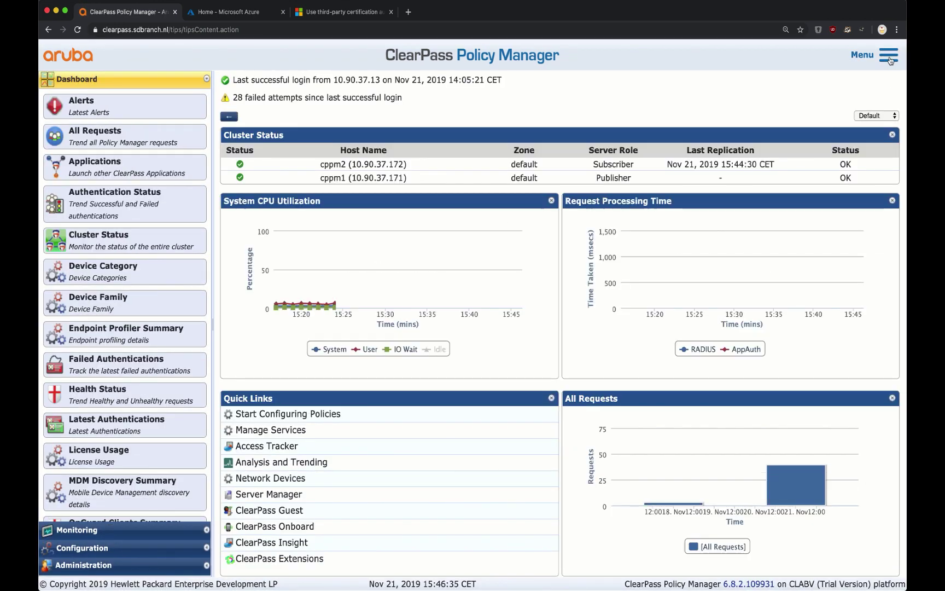
# - Open the ClearPass Guest application from the Menu in a new tab and switch to it
pyautogui.click(886, 55)
pyautogui.rightClick(818, 98)
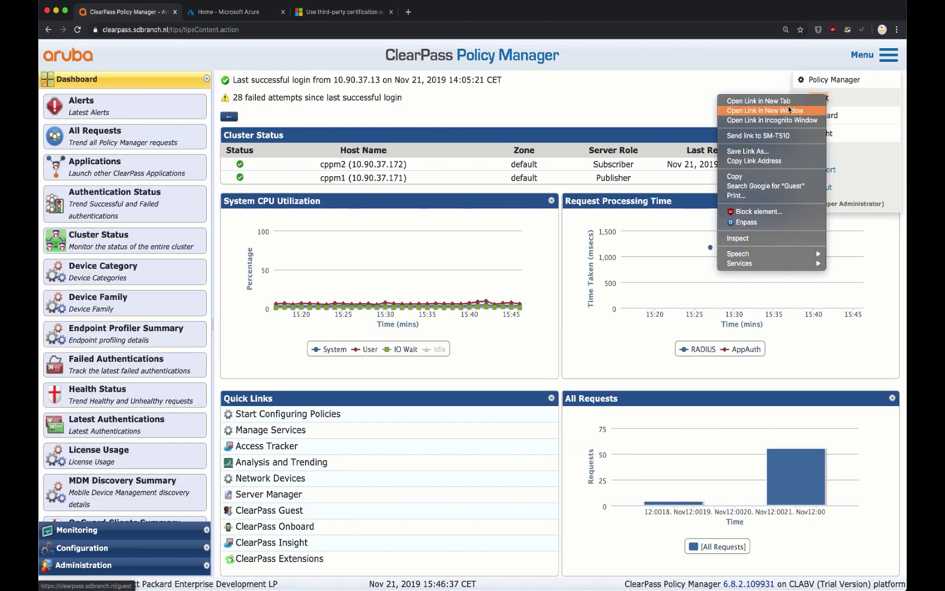
pyautogui.click(786, 102)
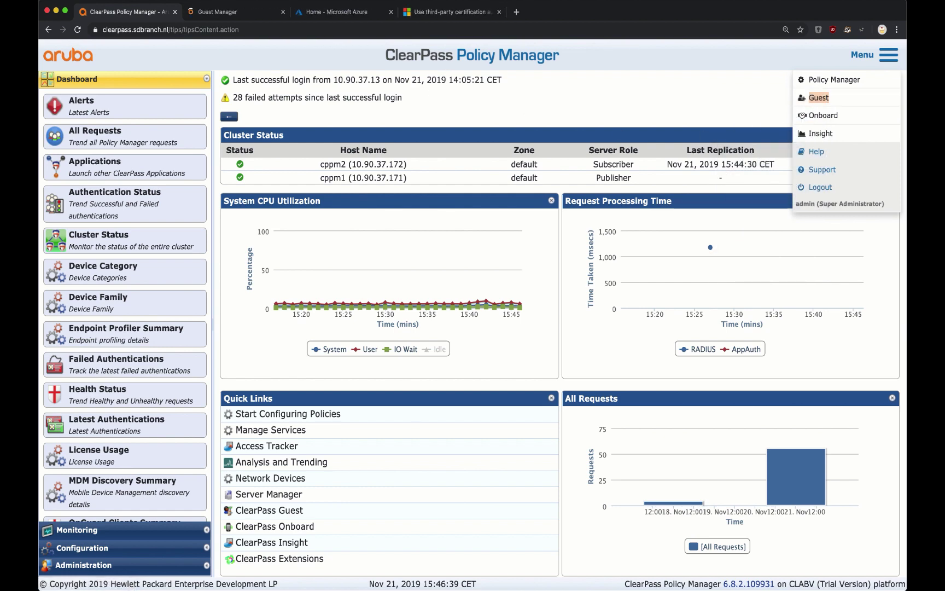
pyautogui.click(244, 12)
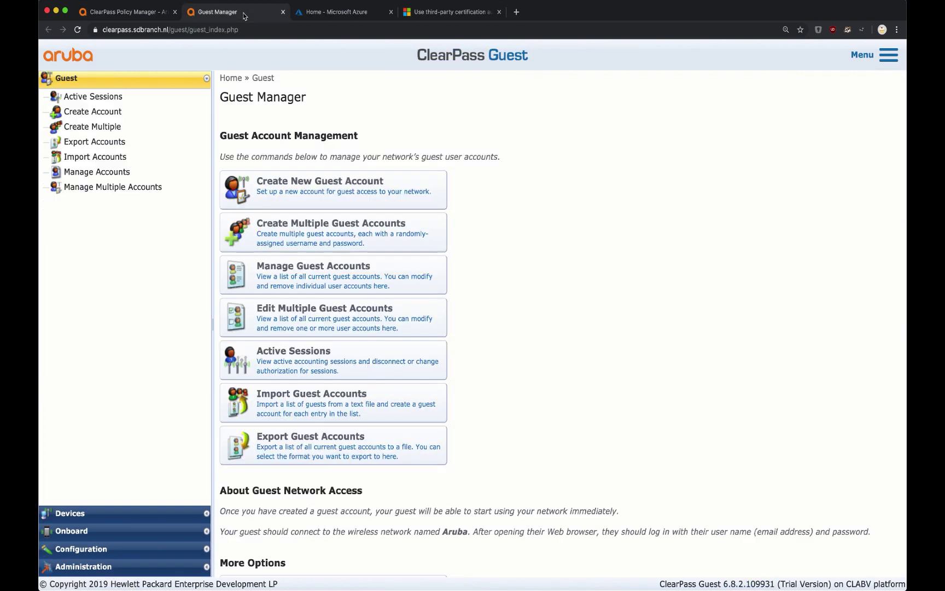
# - Under Administration > Extensions, search the available extensions for 'intune'
pyautogui.click(112, 568)
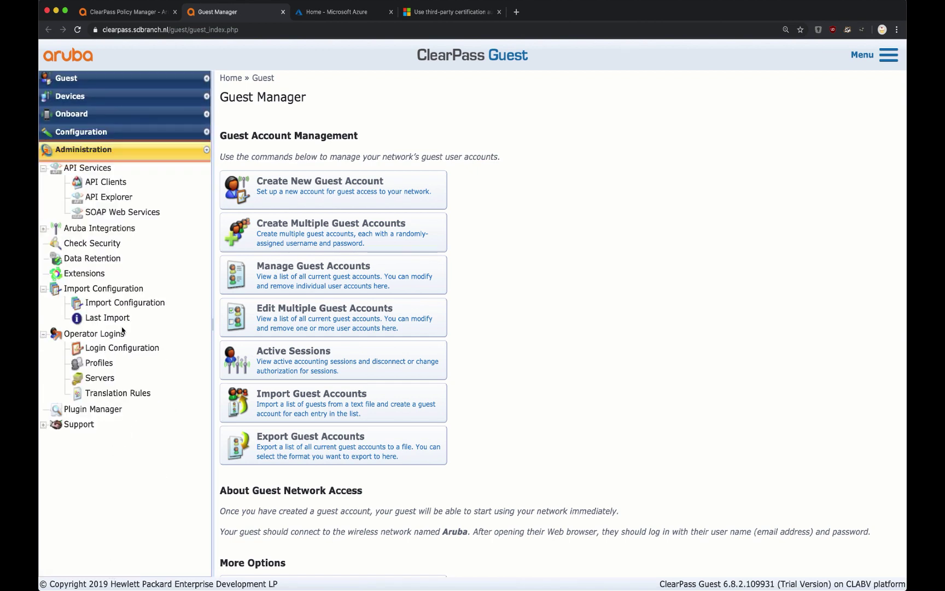
pyautogui.click(91, 273)
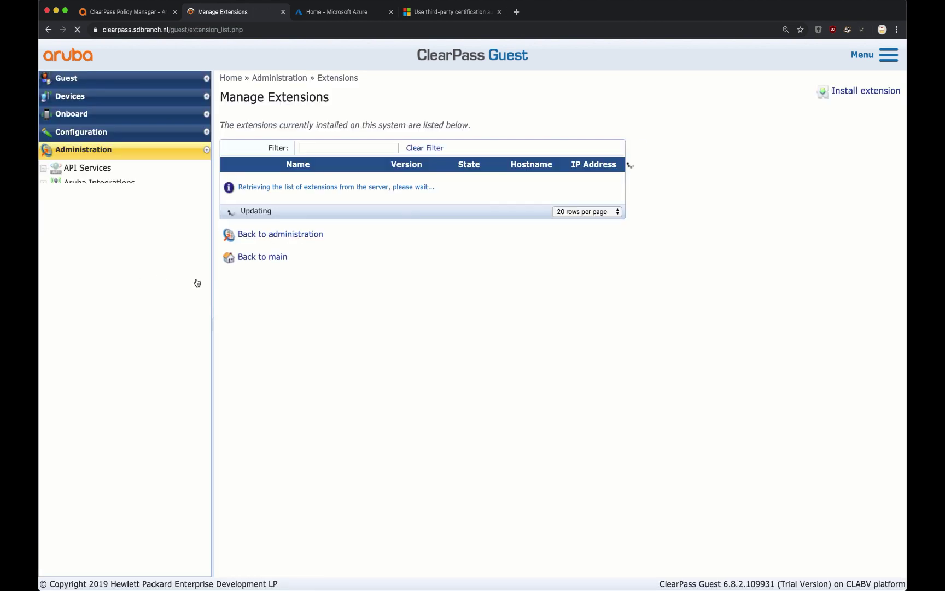
pyautogui.click(284, 212)
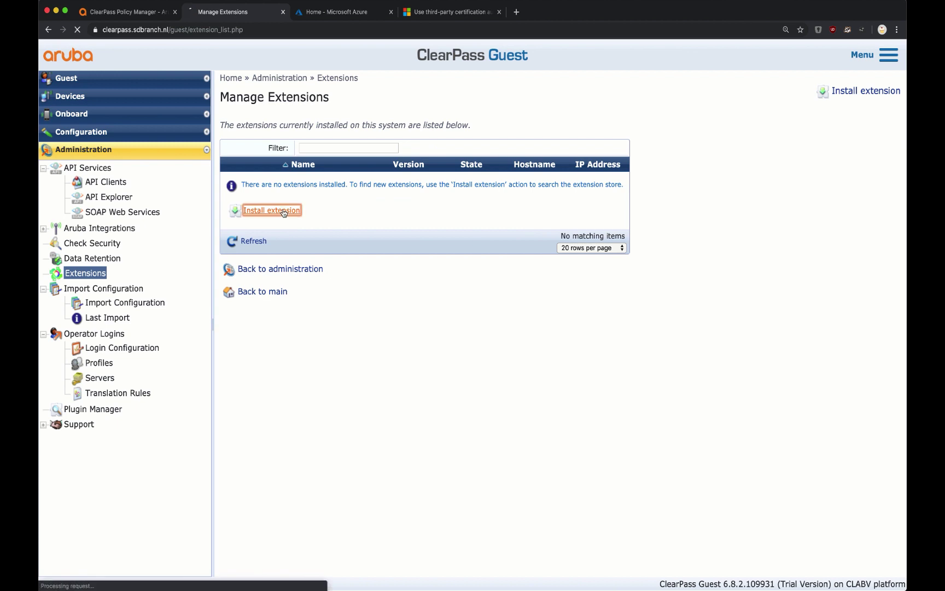
pyautogui.write('ins')
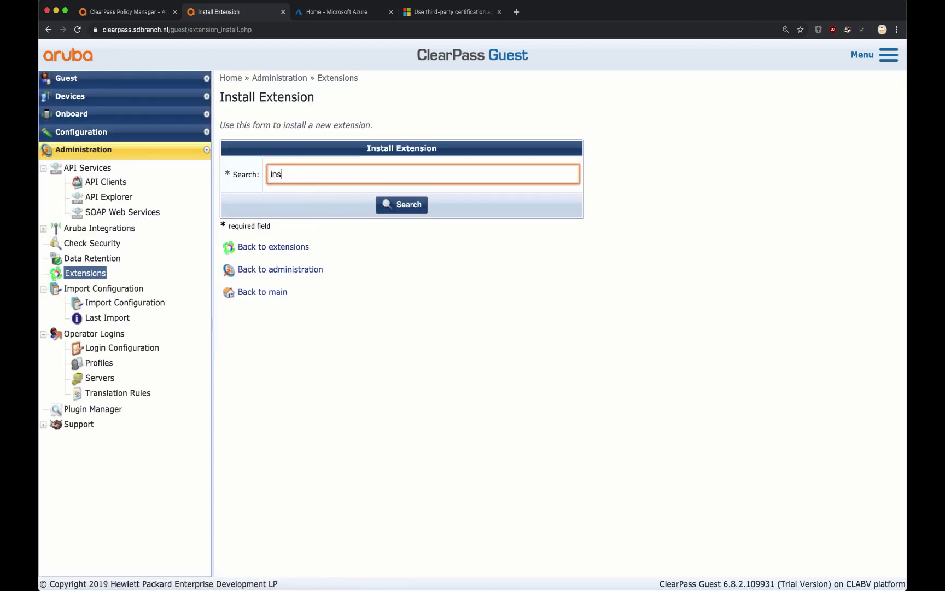
pyautogui.write('tun')
pyautogui.press('super+a')
pyautogui.press('BackSpace')
pyautogui.write('intune')
pyautogui.press('Return')
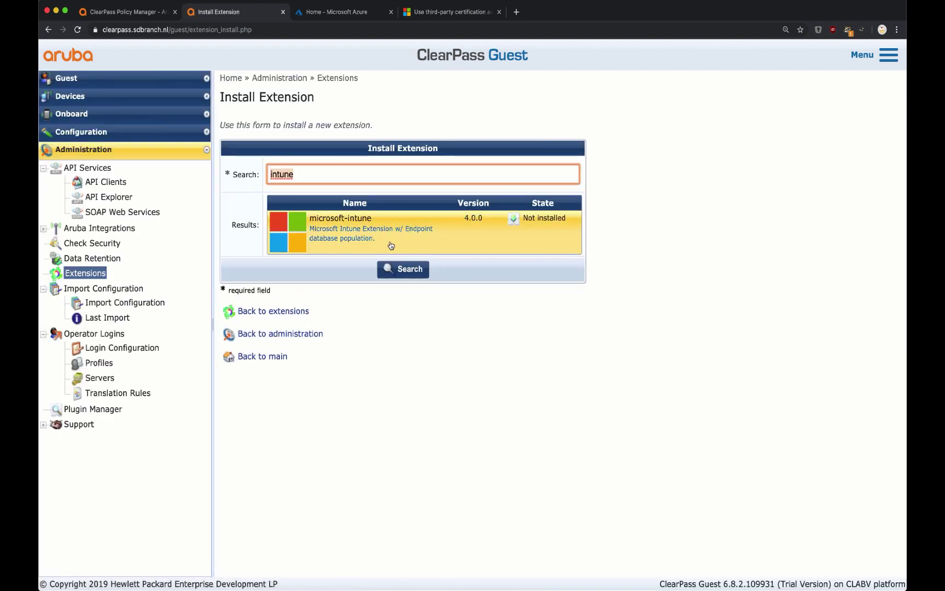
# - Install the microsoft-intune 4.0.0 extension from the search results
pyautogui.click(391, 245)
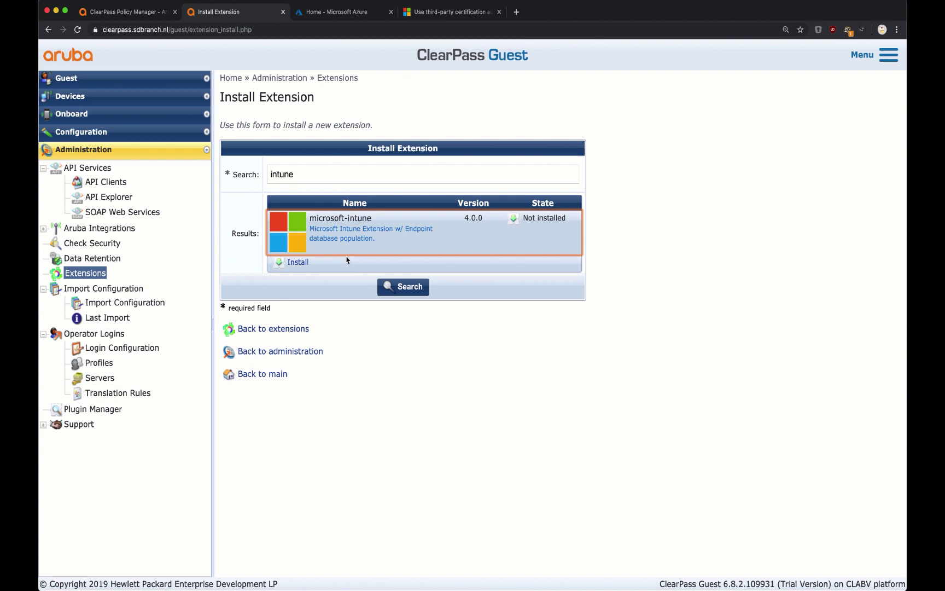
pyautogui.click(295, 264)
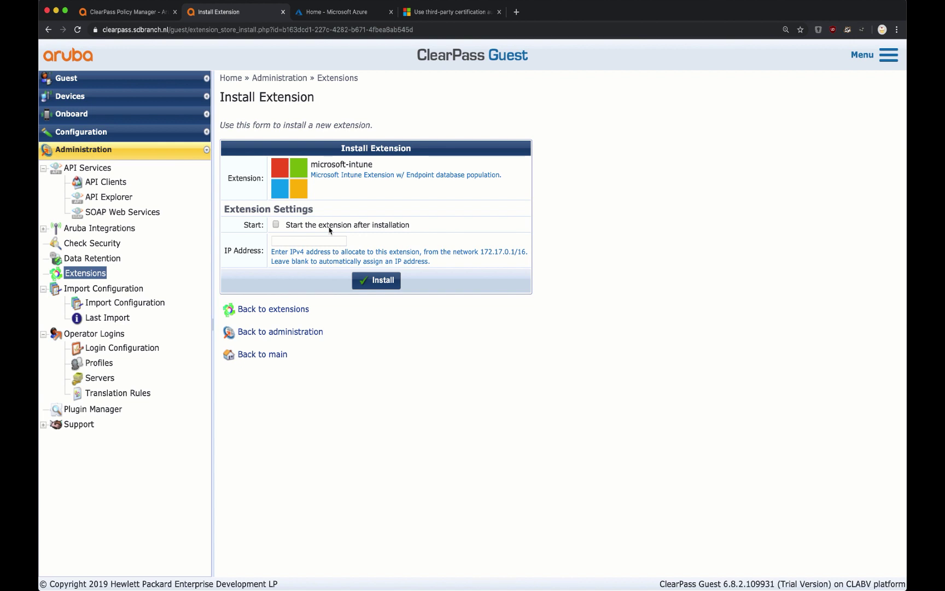
pyautogui.click(390, 281)
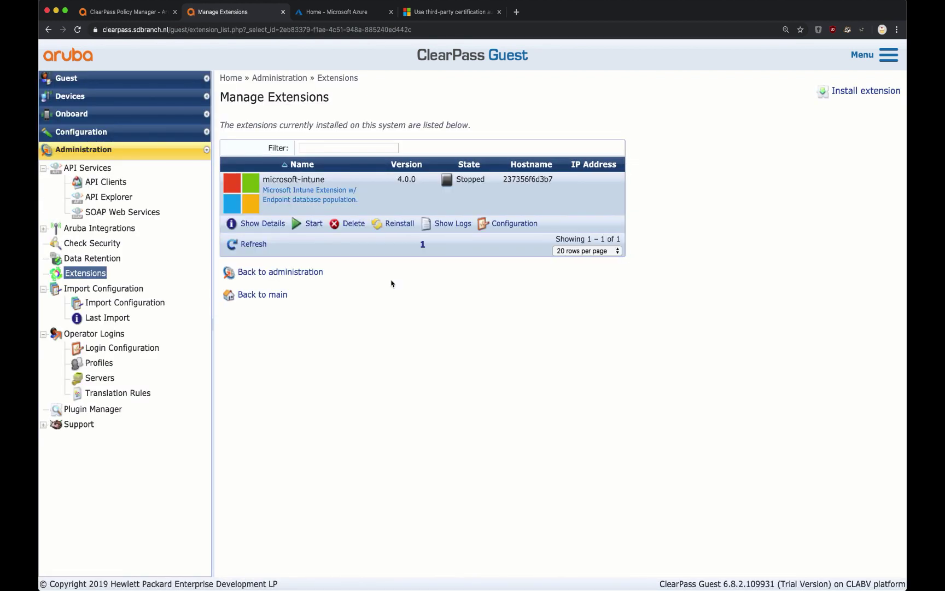
# - Open the microsoft-intune extension's Configuration and select the TENANT_ID placeholder in its JSON
pyautogui.click(517, 224)
pyautogui.scroll(5, 471, 257)
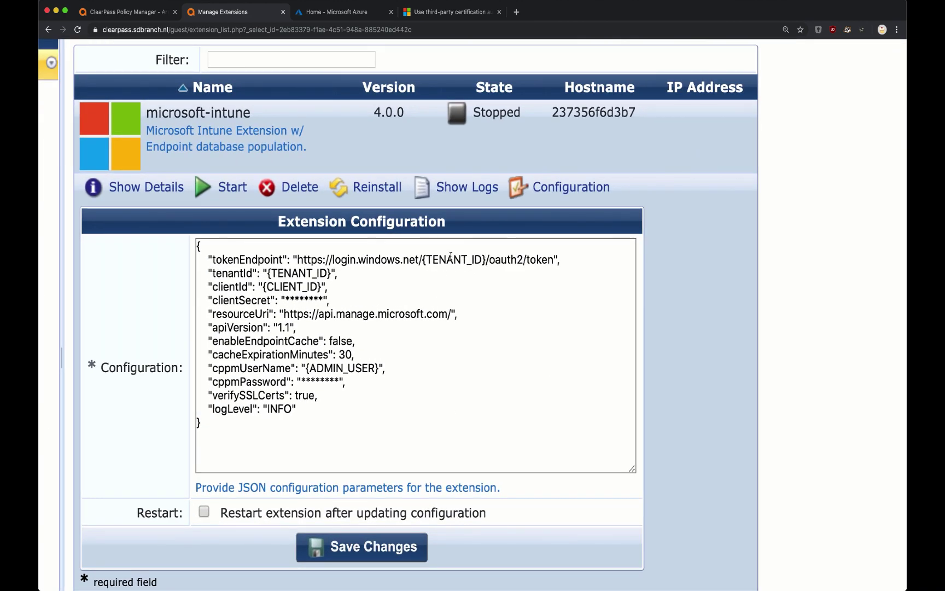
pyautogui.doubleClick(450, 257)
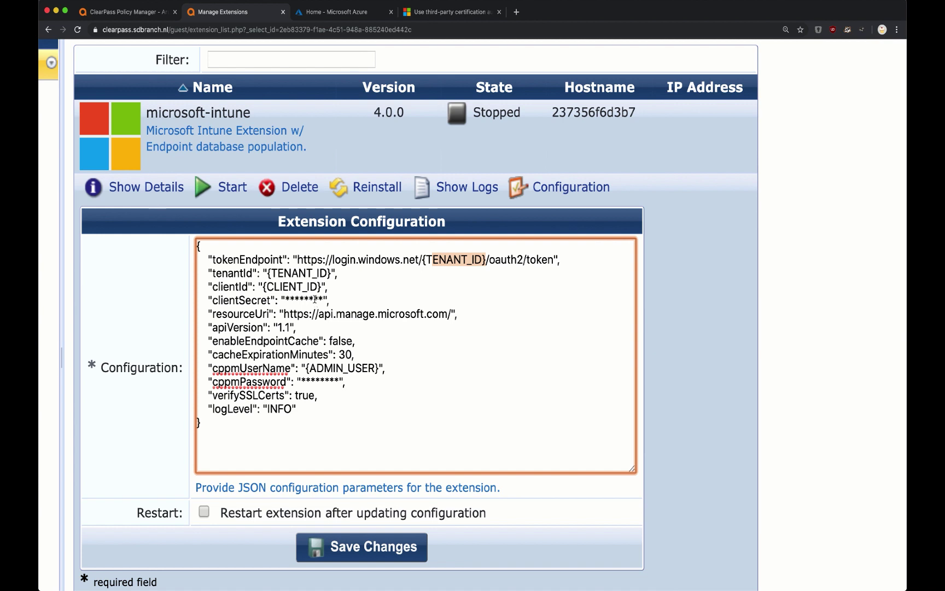
# - In Azure App registrations, register a new app named 'ClearPass Intune Extension'
pyautogui.click(348, 16)
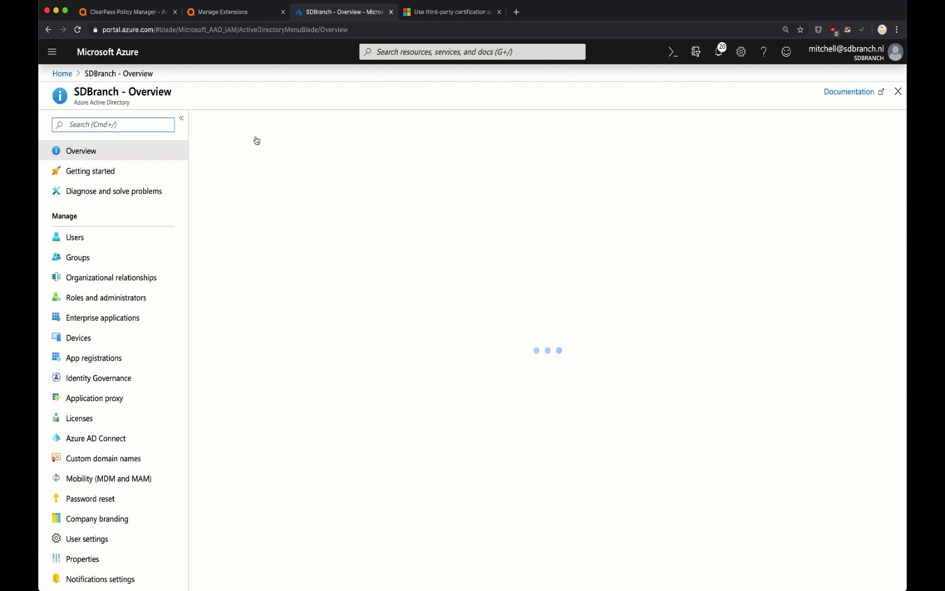
pyautogui.click(113, 359)
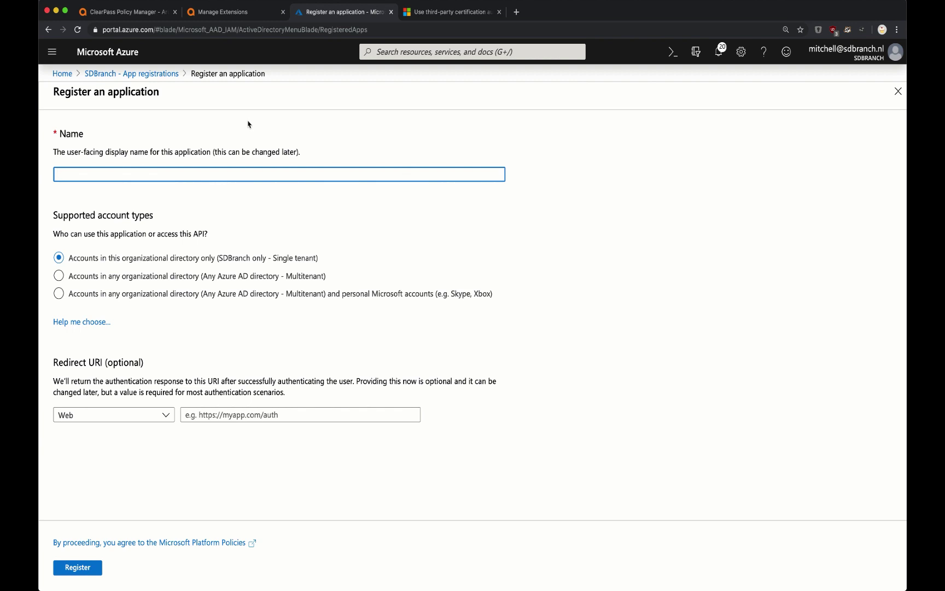
pyautogui.write('ClearPass Intune Extension')
pyautogui.click(77, 573)
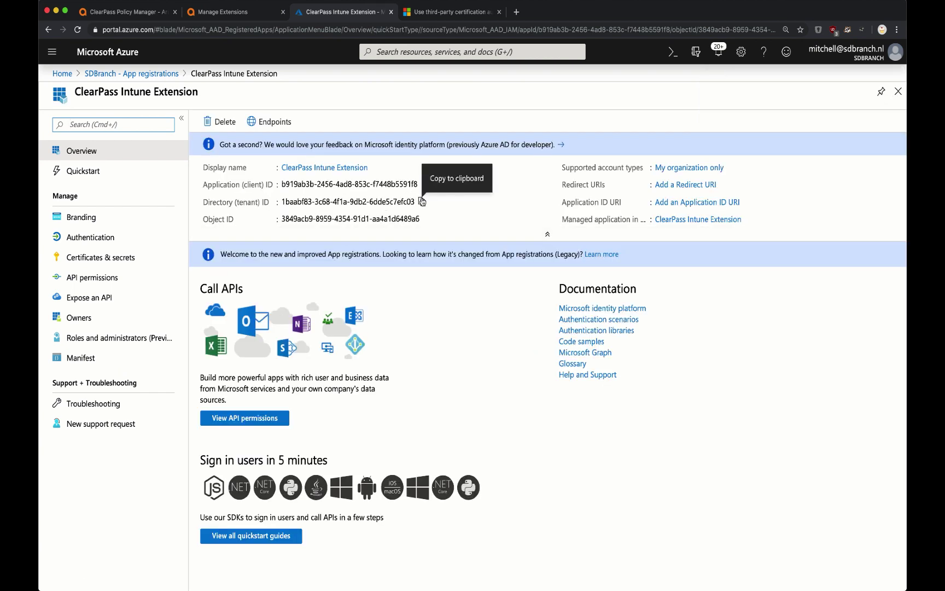
# - Paste the Azure directory (tenant) ID into the tokenEndpoint and tenantId entries of the extension JSON
pyautogui.click(422, 202)
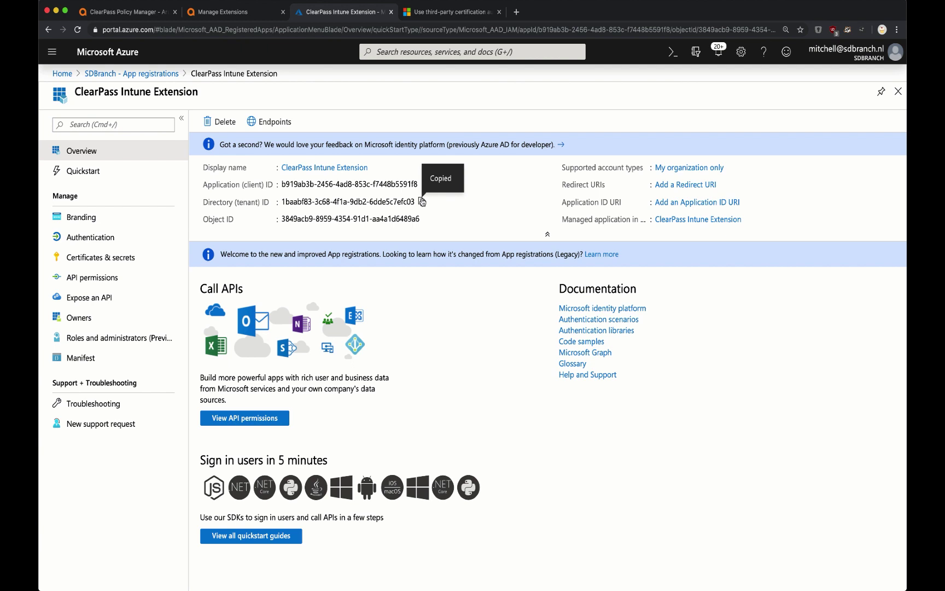
pyautogui.click(253, 15)
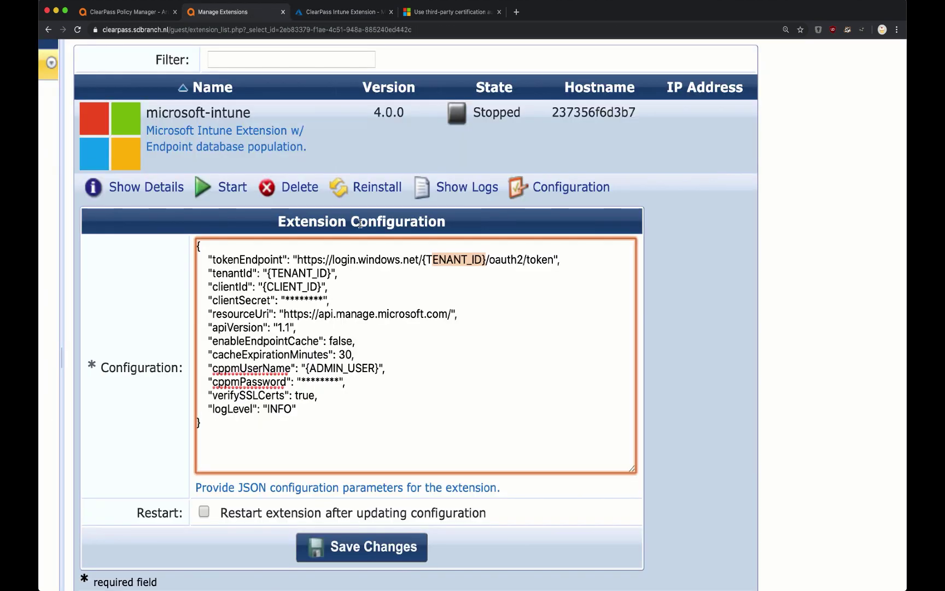
pyautogui.click(483, 259)
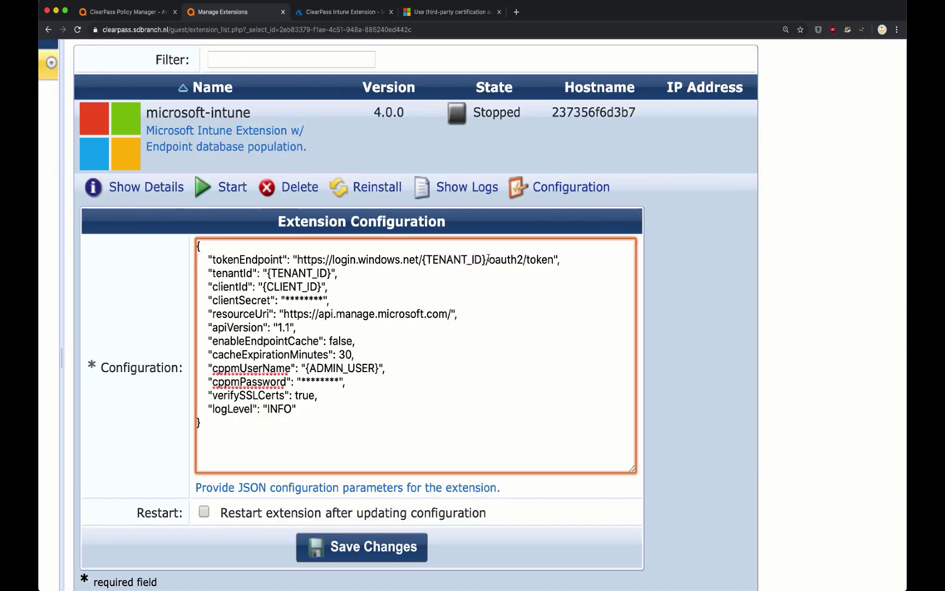
pyautogui.moveTo(488, 259); pyautogui.dragTo(421, 262)
pyautogui.press('super+v')
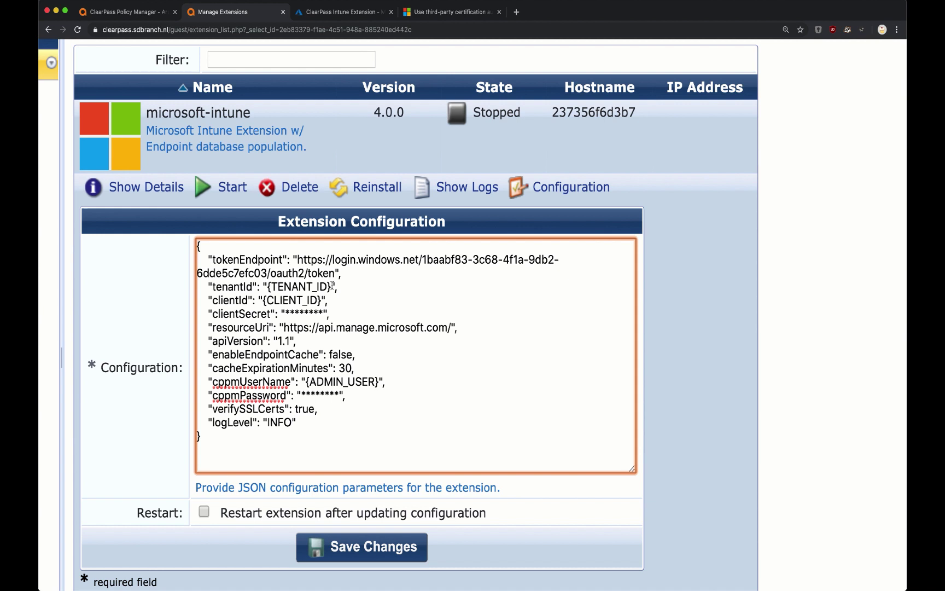
pyautogui.moveTo(332, 285); pyautogui.dragTo(267, 285)
pyautogui.press('super+v')
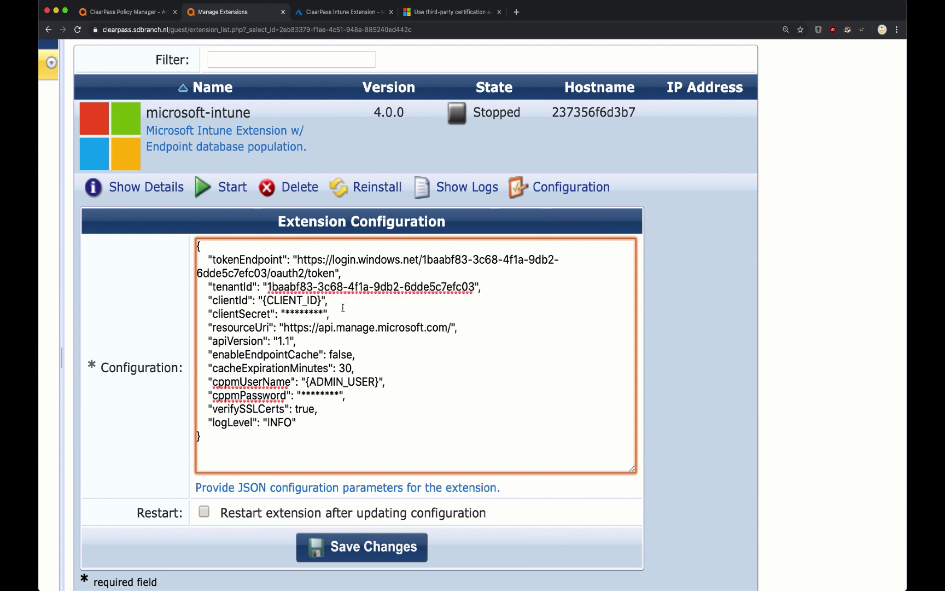
# - Copy the application (client) ID from Azure into the extension's clientId entry
pyautogui.click(333, 12)
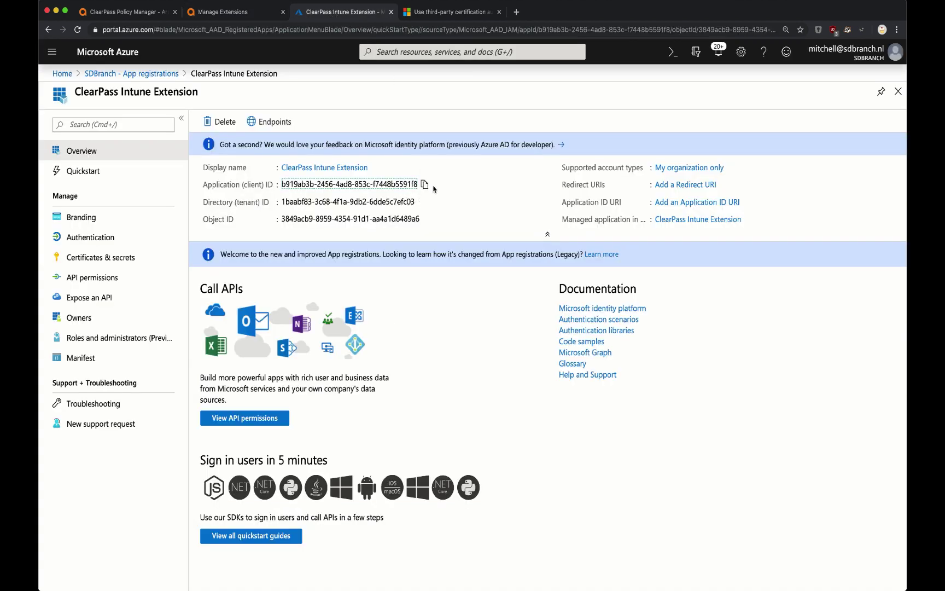
pyautogui.click(424, 184)
pyautogui.click(258, 15)
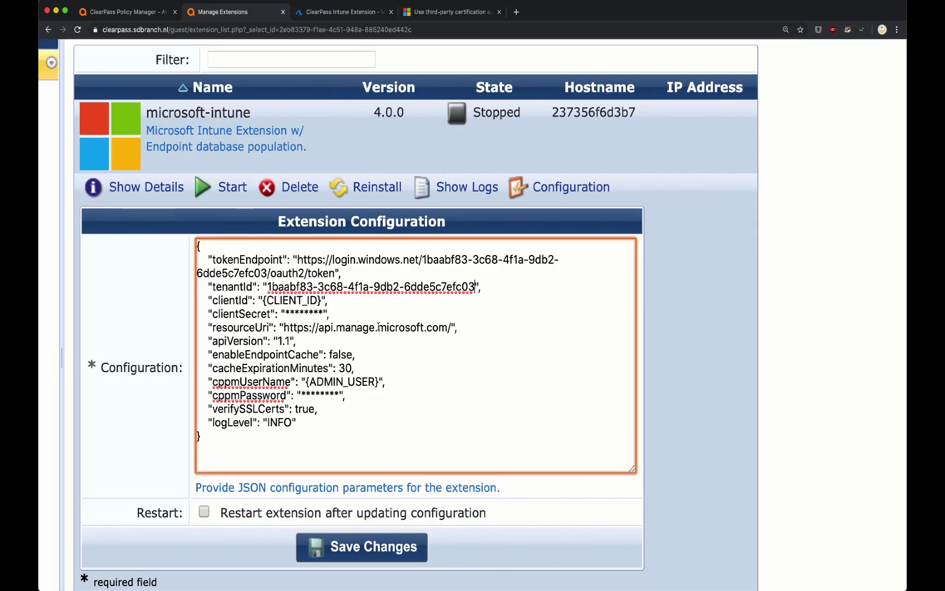
pyautogui.moveTo(321, 300); pyautogui.dragTo(263, 301)
pyautogui.press('super+v')
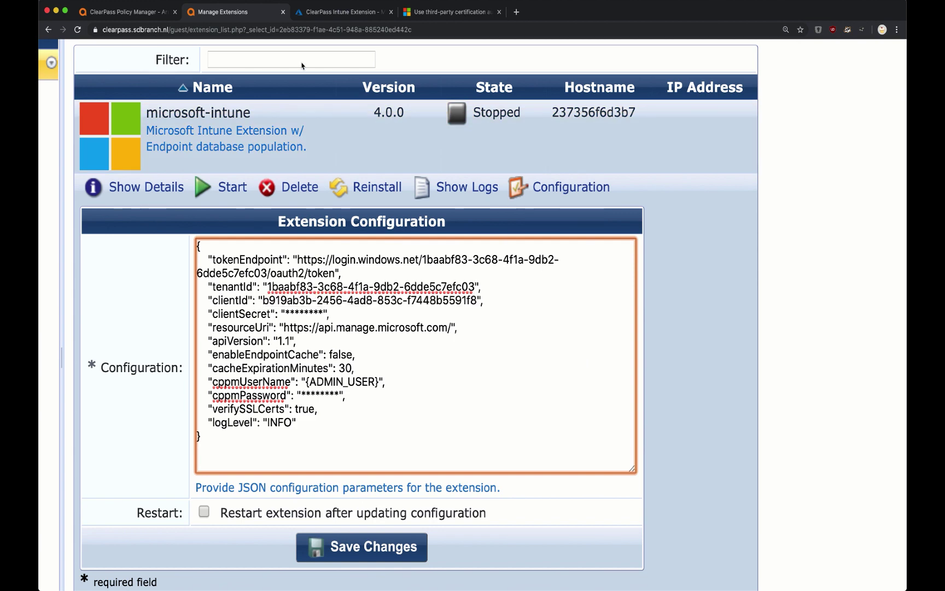
pyautogui.click(320, 15)
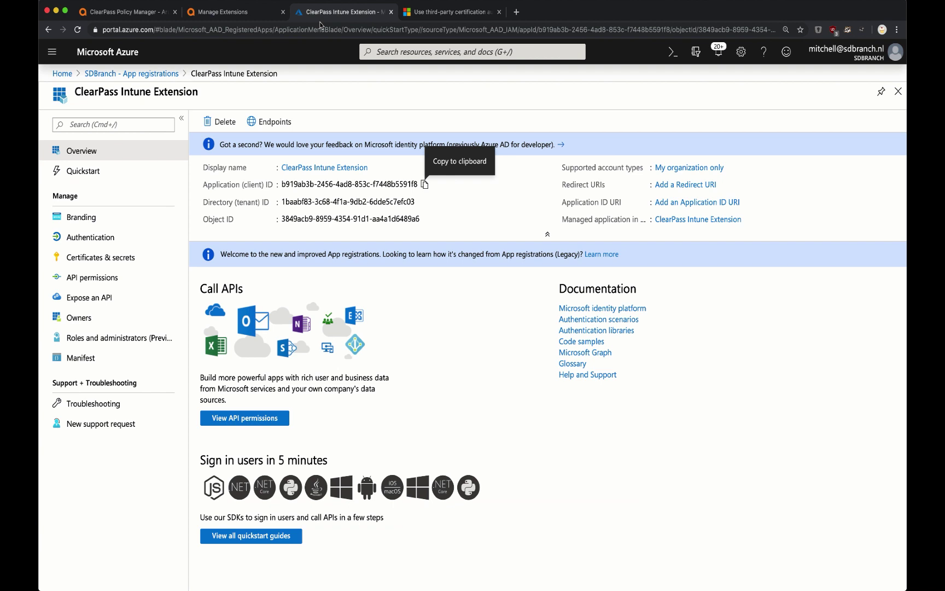
# - Create a client secret named 'ClearPass' expiring in 2 years and copy its value
pyautogui.click(136, 265)
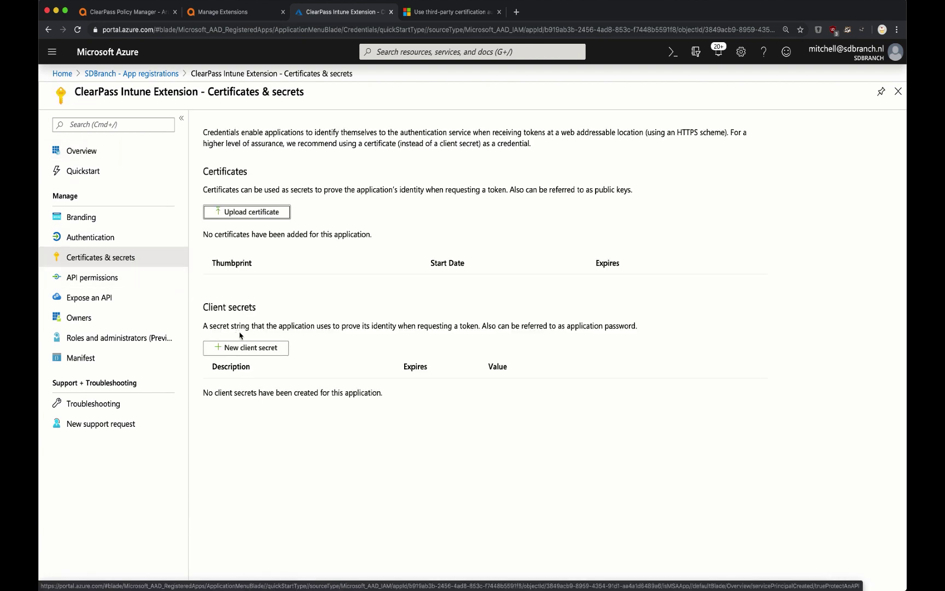
pyautogui.click(241, 347)
pyautogui.write('Cle')
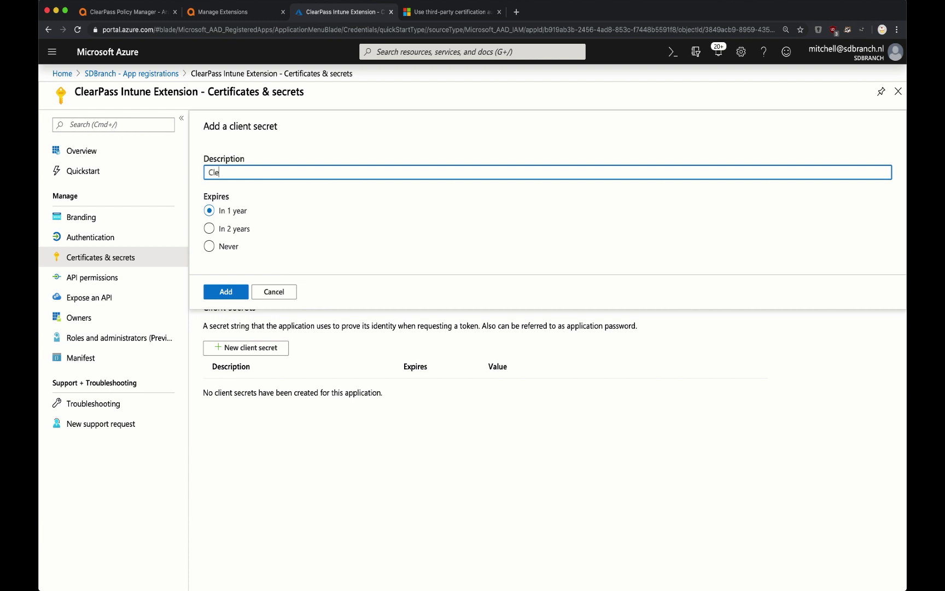
pyautogui.write('arPass')
pyautogui.click(244, 229)
pyautogui.click(228, 297)
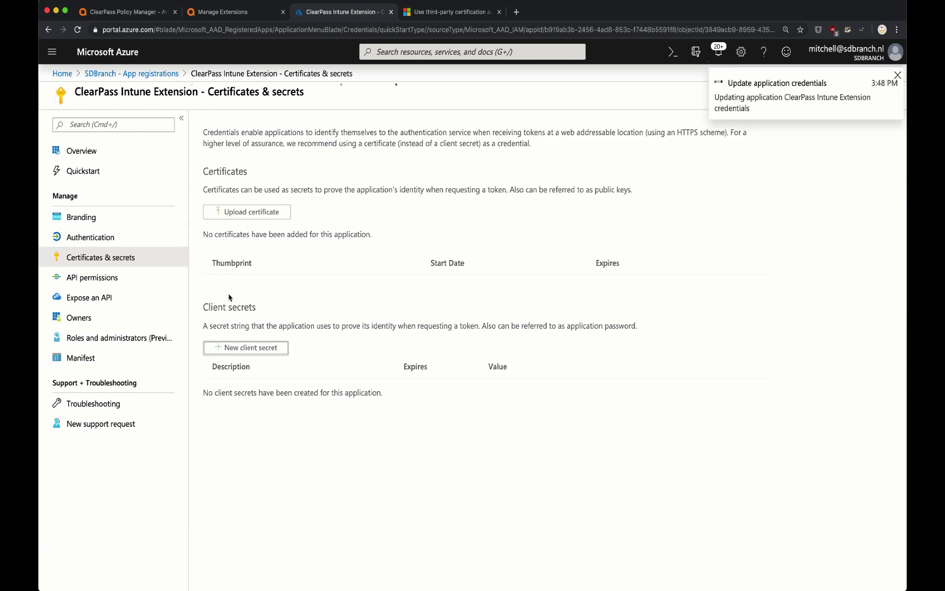
pyautogui.click(616, 411)
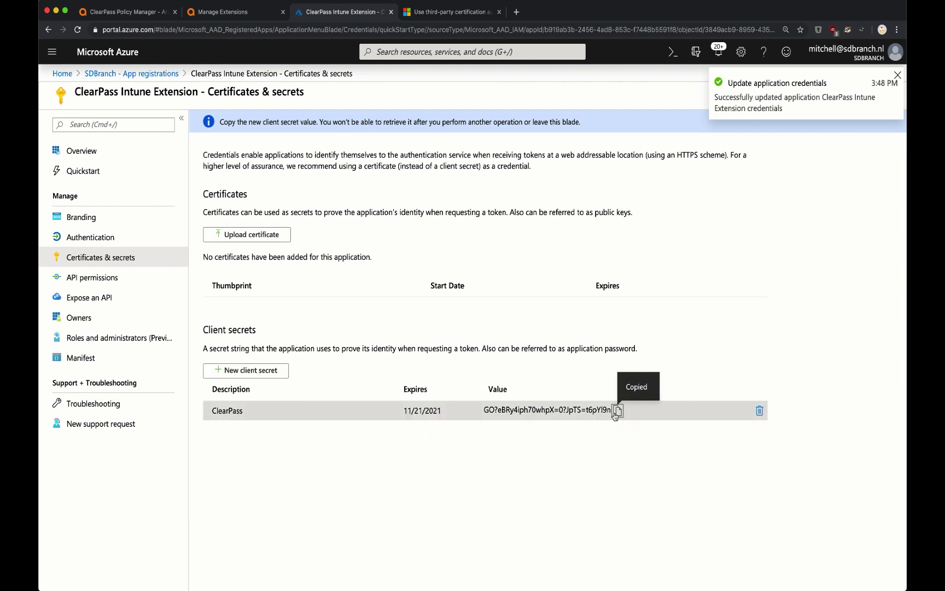
# - Paste the copied Azure secret over the placeholder clientSecret value in the extension JSON
pyautogui.click(223, 12)
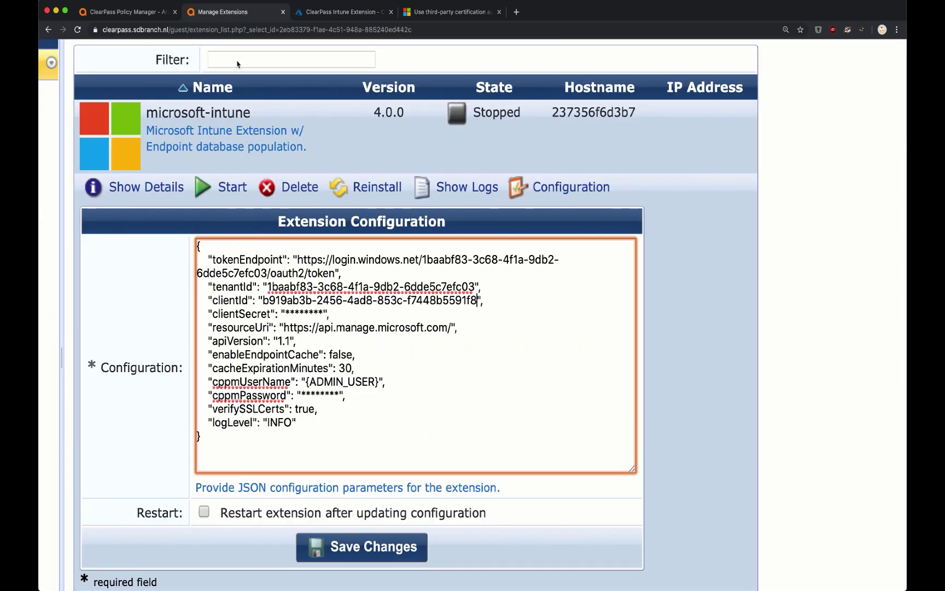
pyautogui.moveTo(324, 312); pyautogui.dragTo(285, 315)
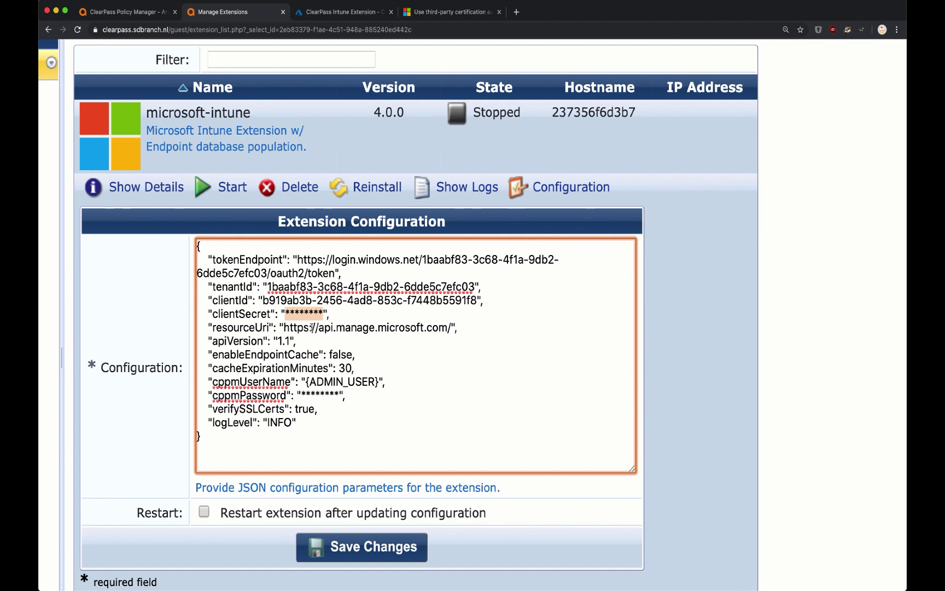
pyautogui.press('super+v')
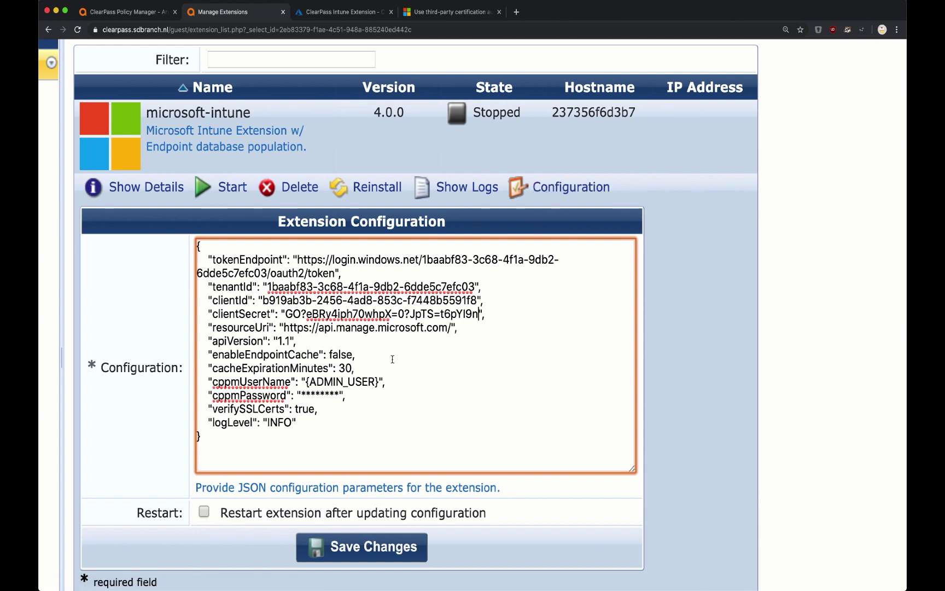
# - Add the Intune get_device_compliance application permission to the app's API permissions
pyautogui.click(333, 14)
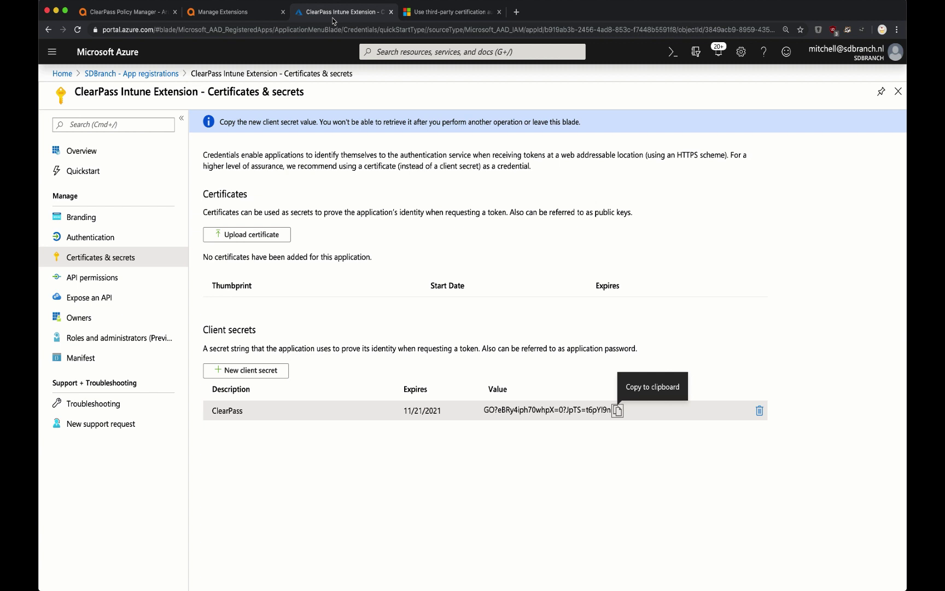
pyautogui.click(131, 279)
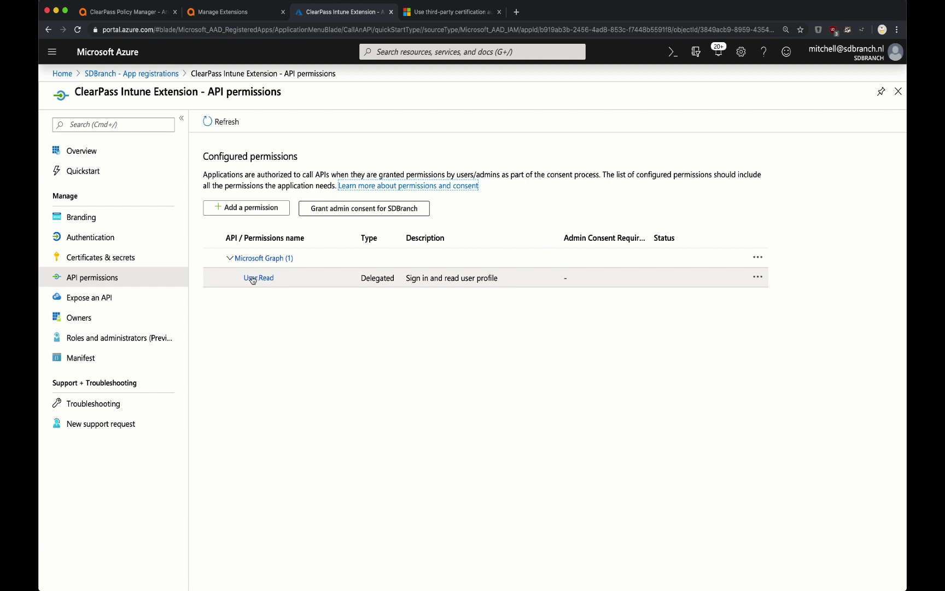
pyautogui.click(276, 214)
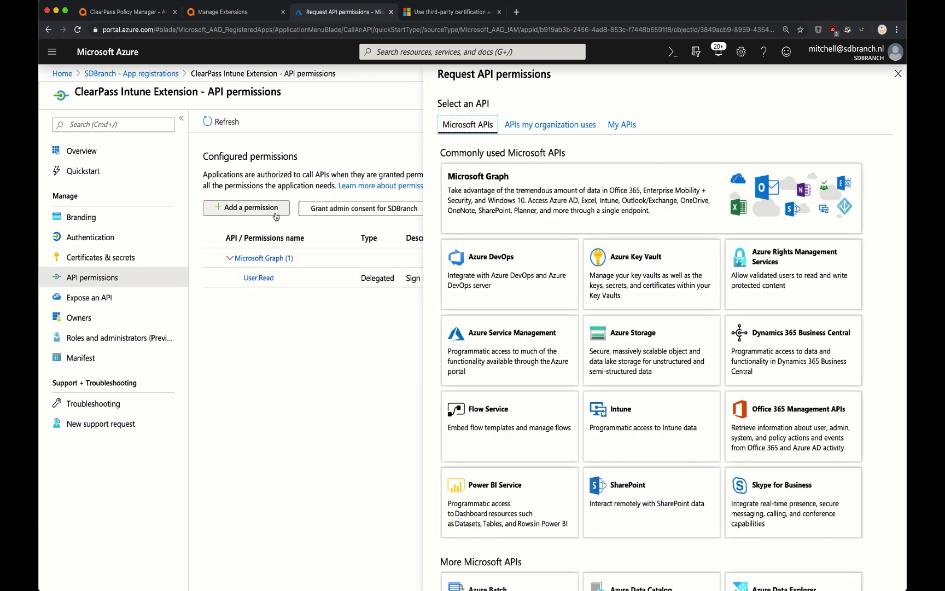
pyautogui.click(620, 427)
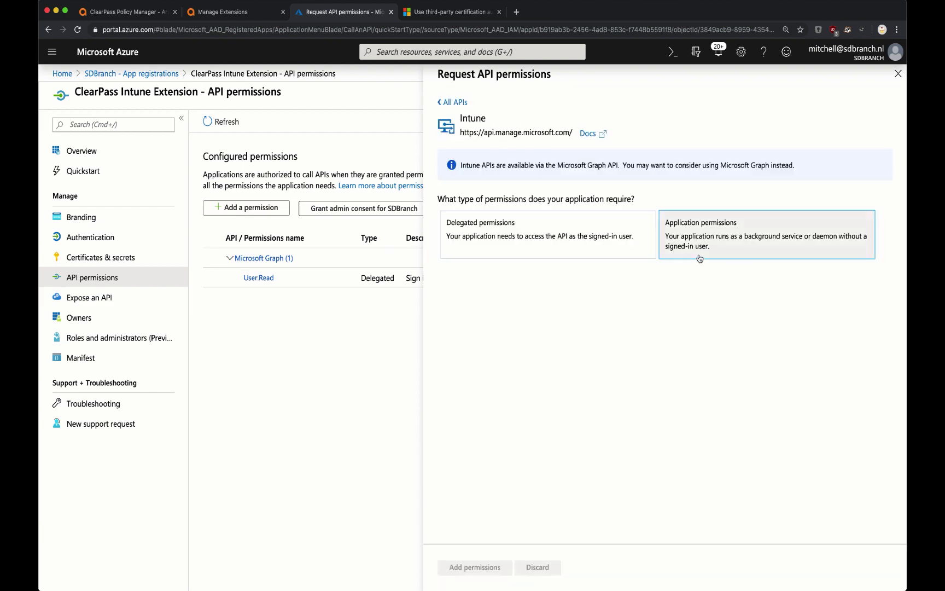
pyautogui.click(700, 258)
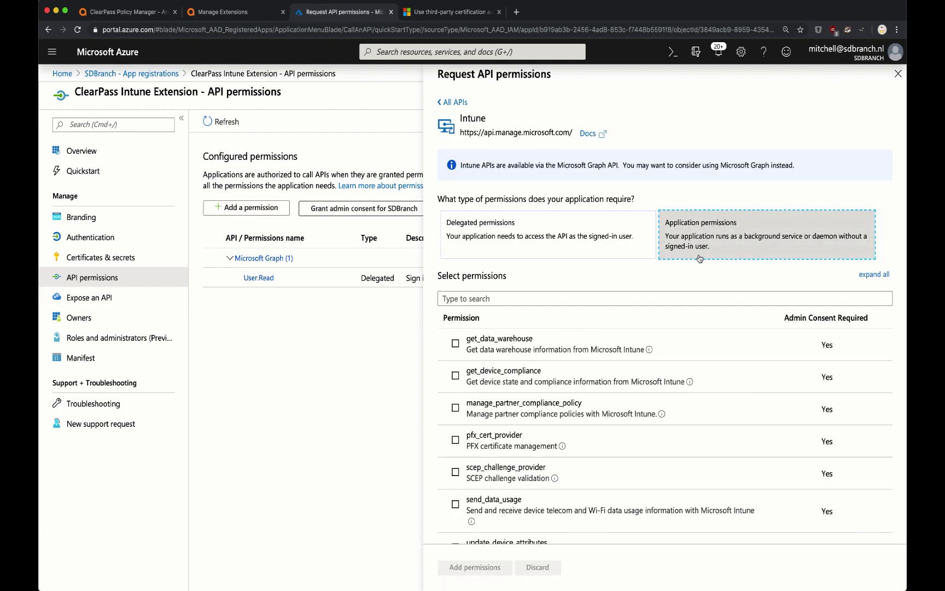
pyautogui.click(601, 390)
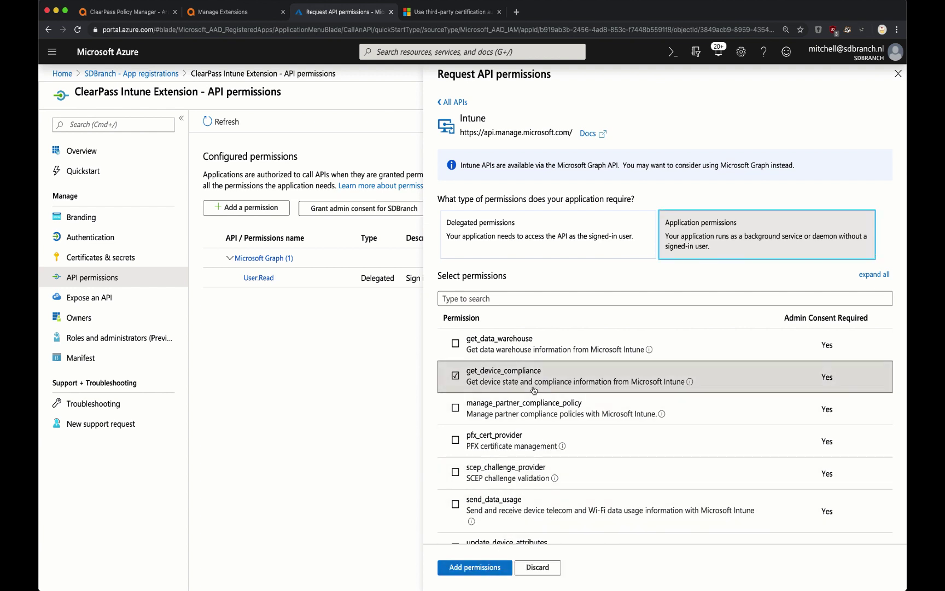
pyautogui.click(488, 570)
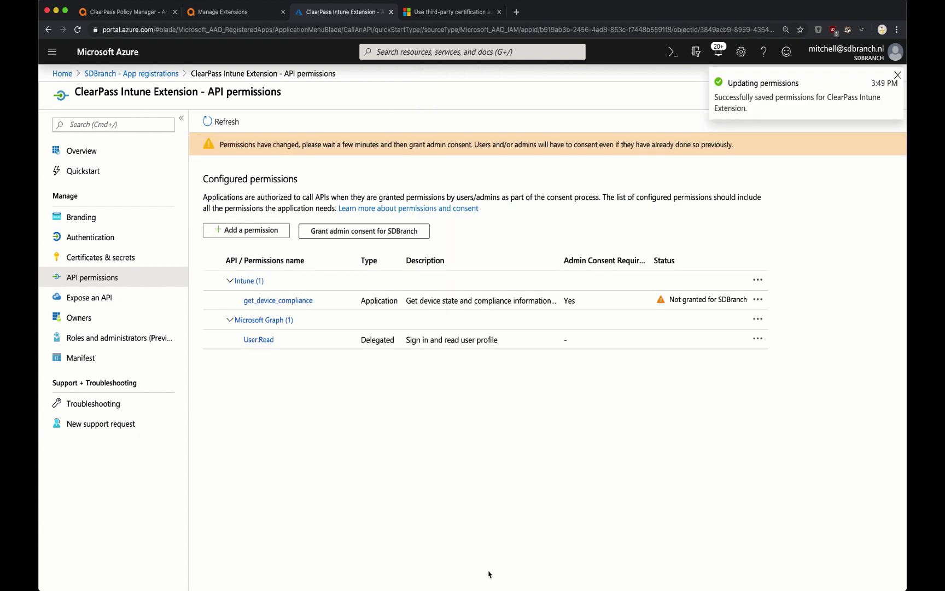
# - Grant admin consent for SDBranch with the admin account and accept the permissions
pyautogui.click(414, 233)
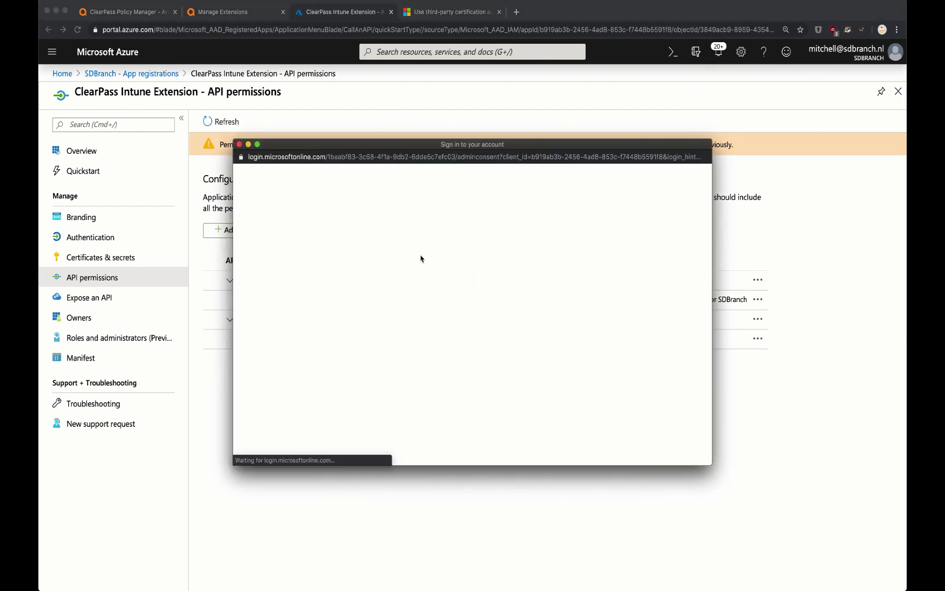
pyautogui.click(445, 304)
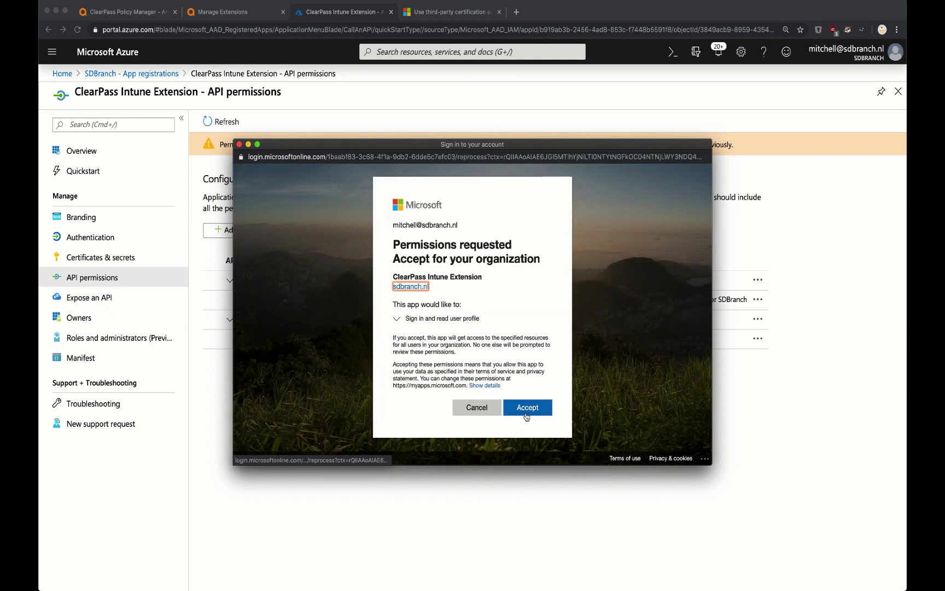
pyautogui.click(527, 414)
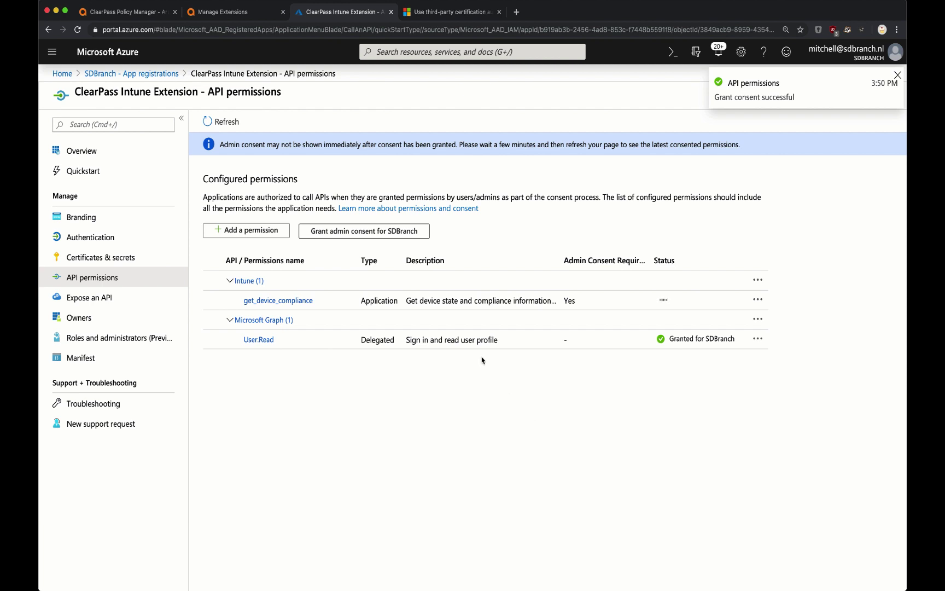
# - Select the extension JSON lines through enableEndpointCache
pyautogui.click(249, 9)
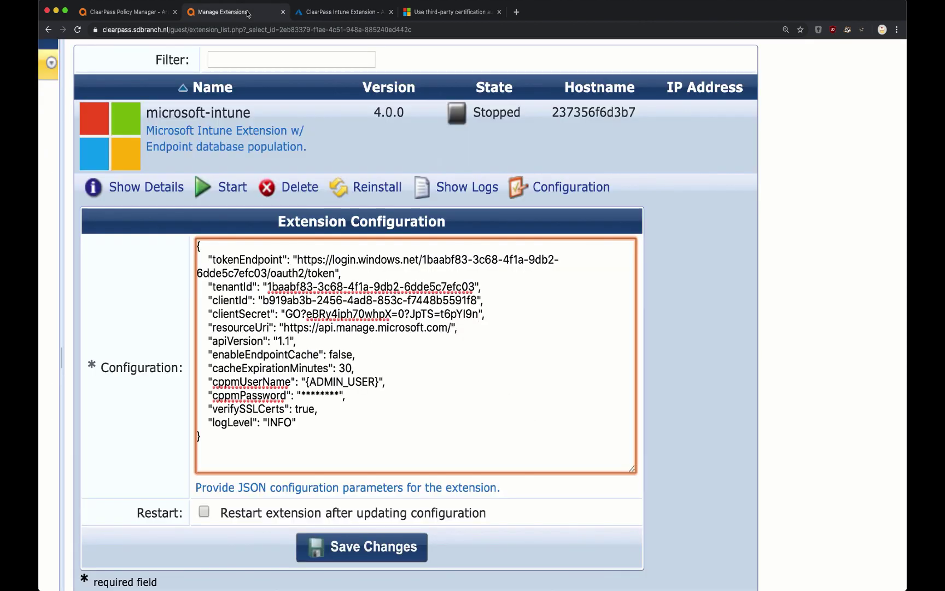
pyautogui.press('Down')
pyautogui.press('Down')
pyautogui.press('Down')
pyautogui.hotkey('shift', 'Up')
pyautogui.hotkey('shift', 'Up')
pyautogui.hotkey('shift', 'Up')
pyautogui.hotkey('shift', 'Up')
pyautogui.hotkey('shift', 'Up')
pyautogui.hotkey('shift', 'Up')
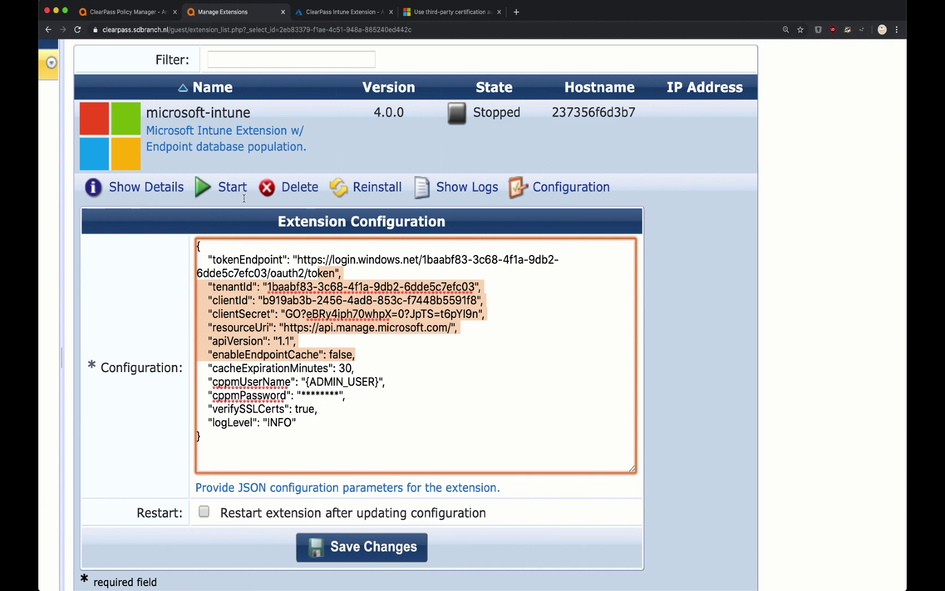
# - Add admin user intune_api with its name and password in Administration > Admin Users
pyautogui.click(146, 16)
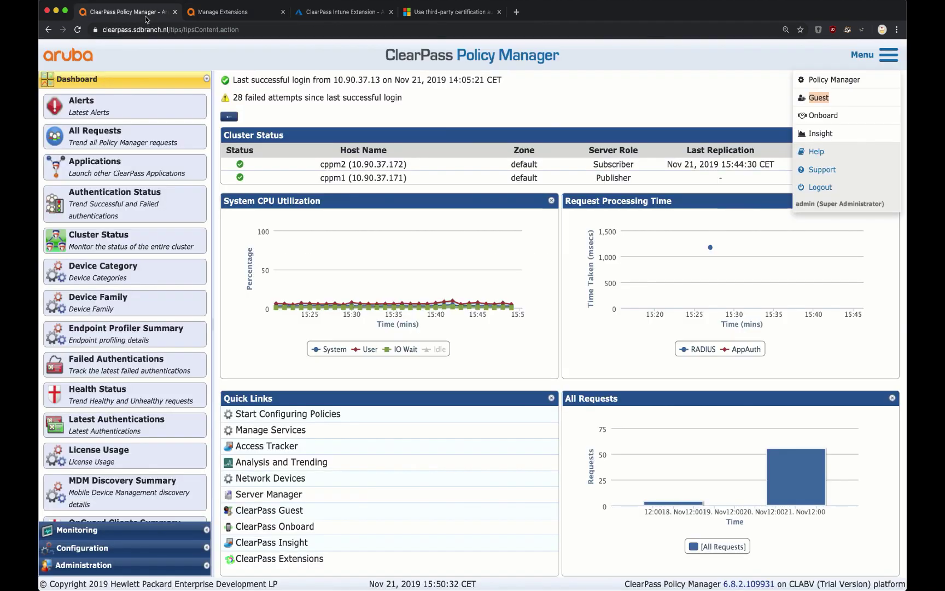
pyautogui.click(109, 565)
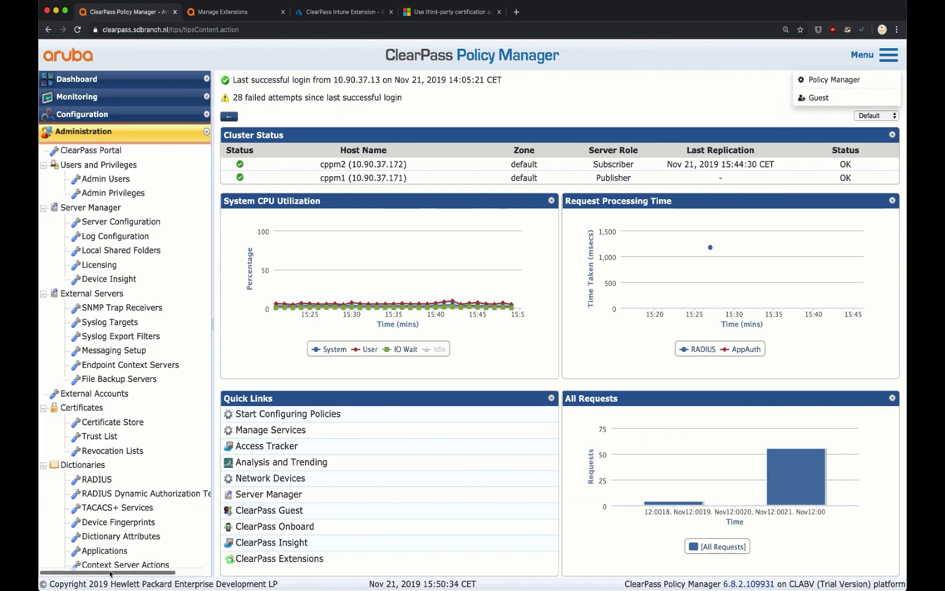
pyautogui.click(105, 178)
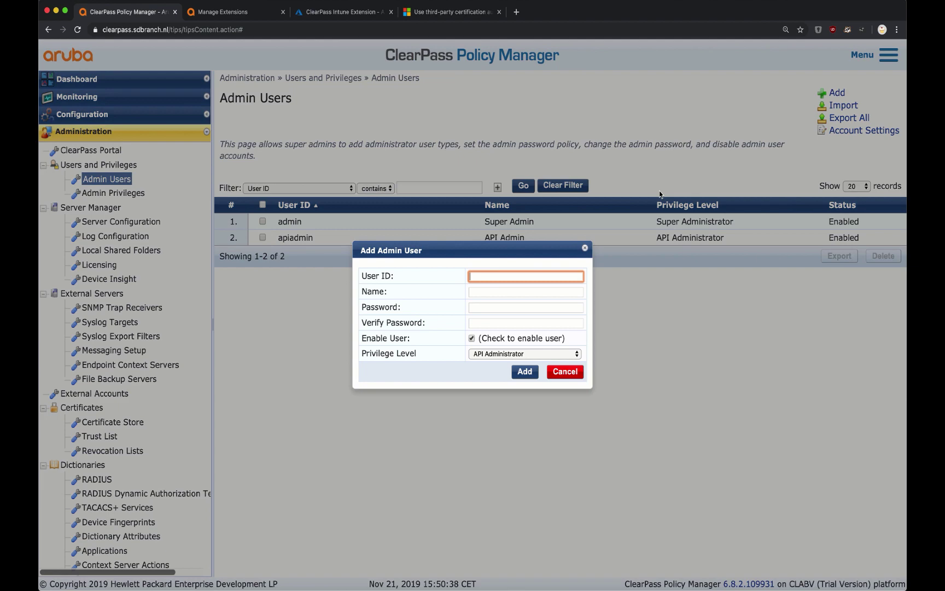
pyautogui.write('intune_api')
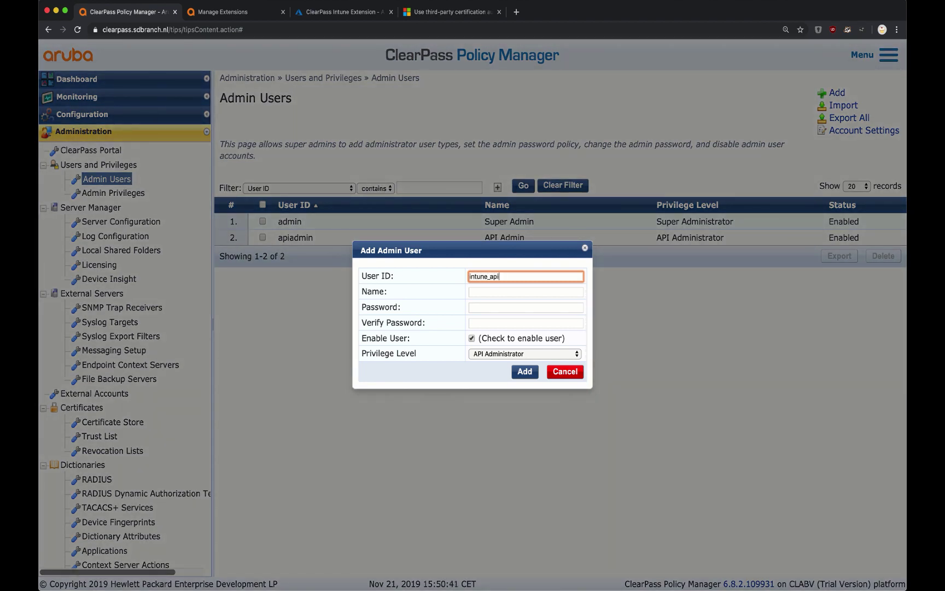
pyautogui.press('super+a')
pyautogui.press('super+c')
pyautogui.press('Tab')
pyautogui.press('super+space')
pyautogui.press('Escape')
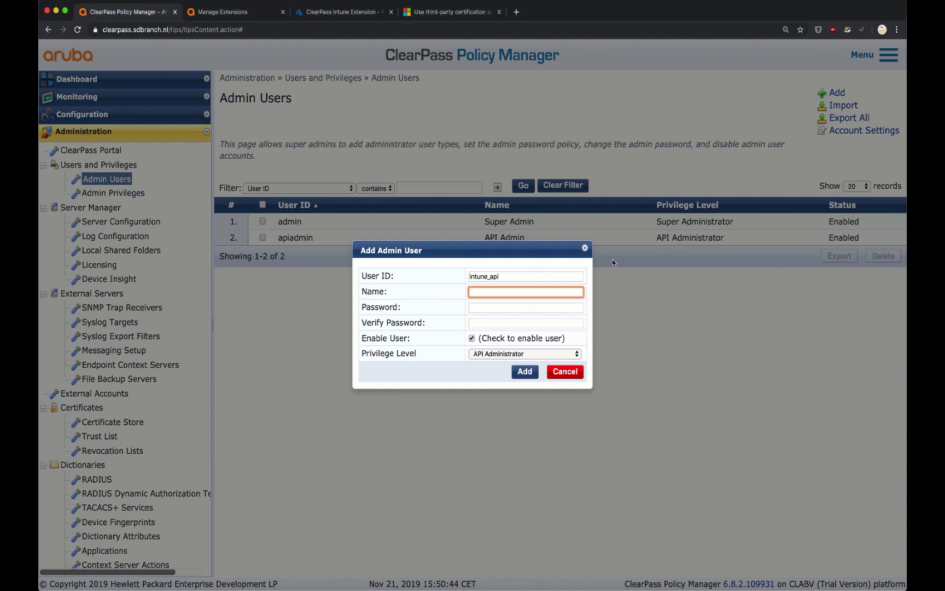
pyautogui.press('super+v')
pyautogui.press('Tab')
pyautogui.press('super+v')
pyautogui.press('Tab')
pyautogui.press('super+v')
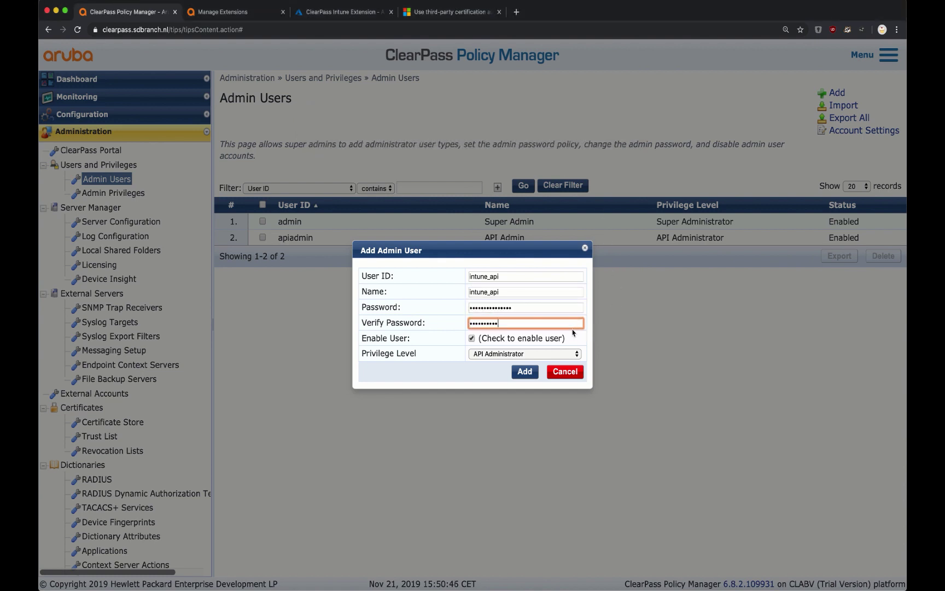
pyautogui.click(528, 373)
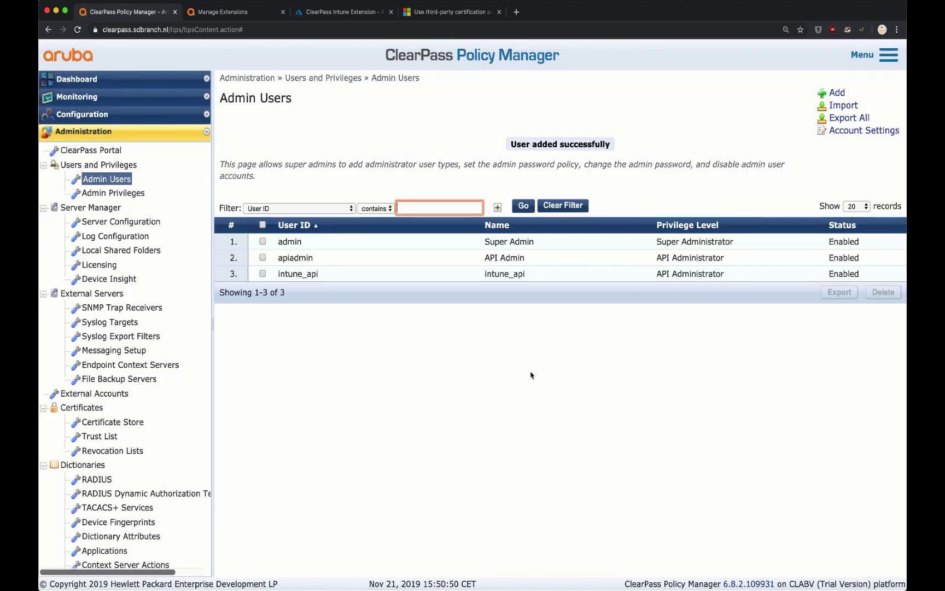
# - Set cppmUserName to intune_api and fill in the account's cppmPassword in the extension configuration
pyautogui.click(246, 19)
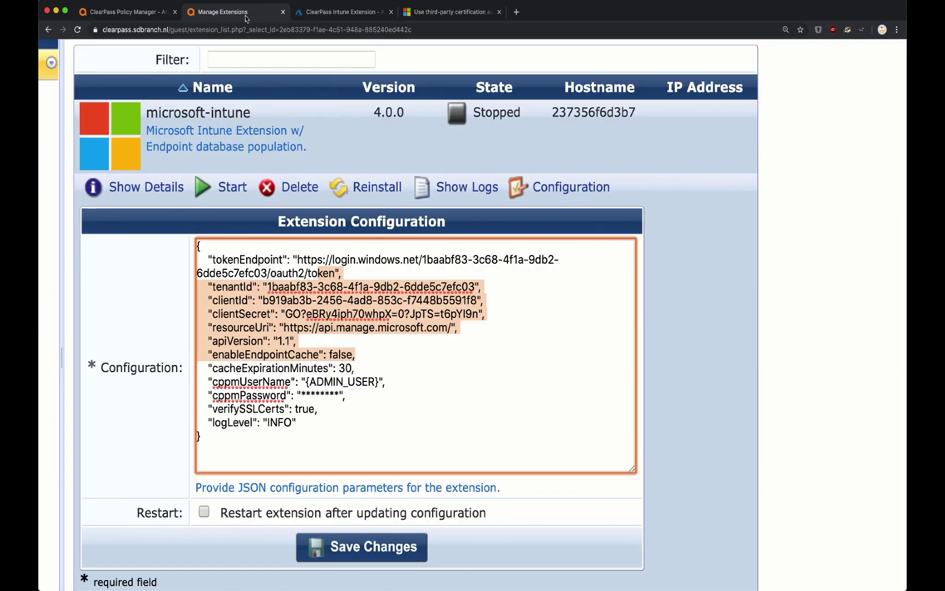
pyautogui.click(339, 393)
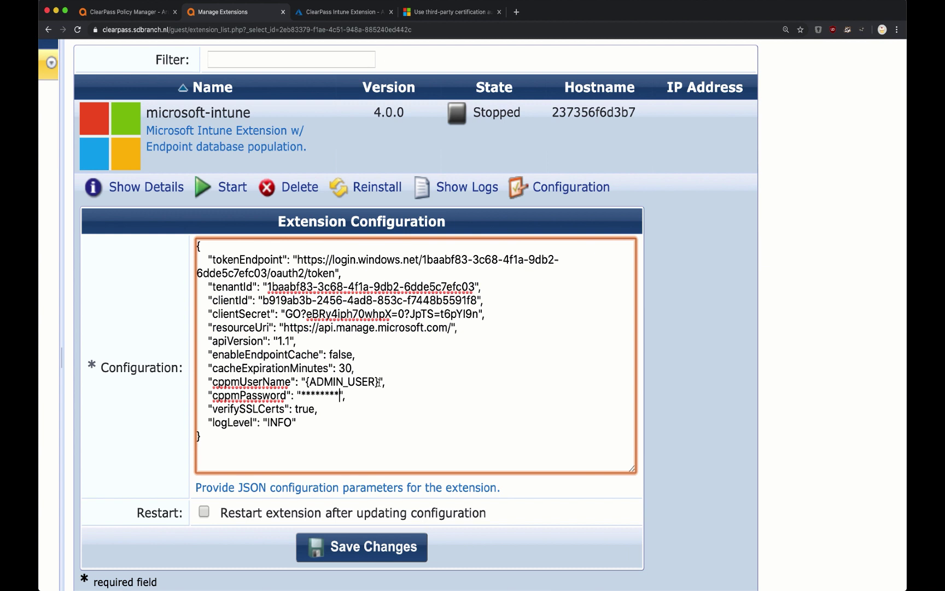
pyautogui.moveTo(379, 382); pyautogui.dragTo(301, 395)
pyautogui.press('super+v')
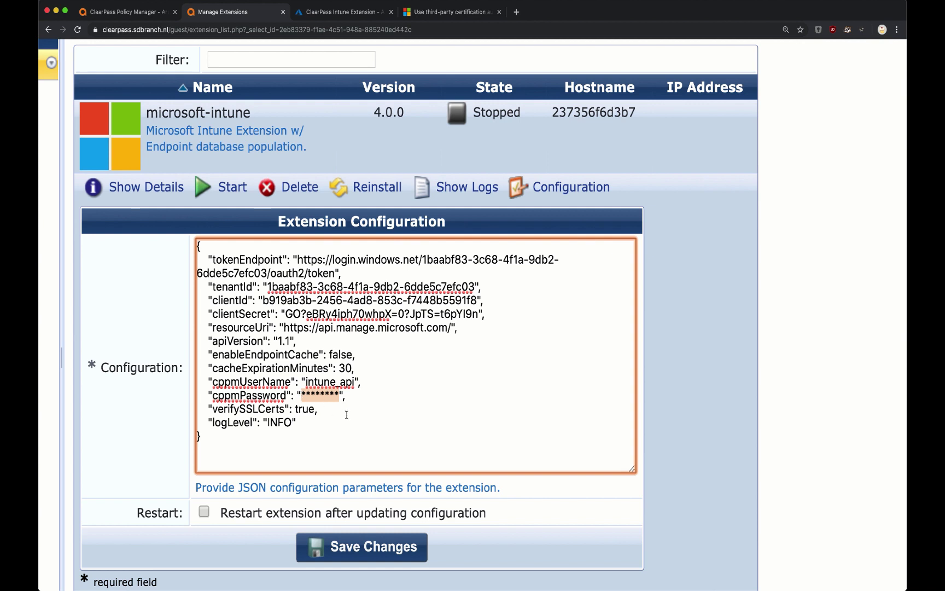
pyautogui.press('super+v')
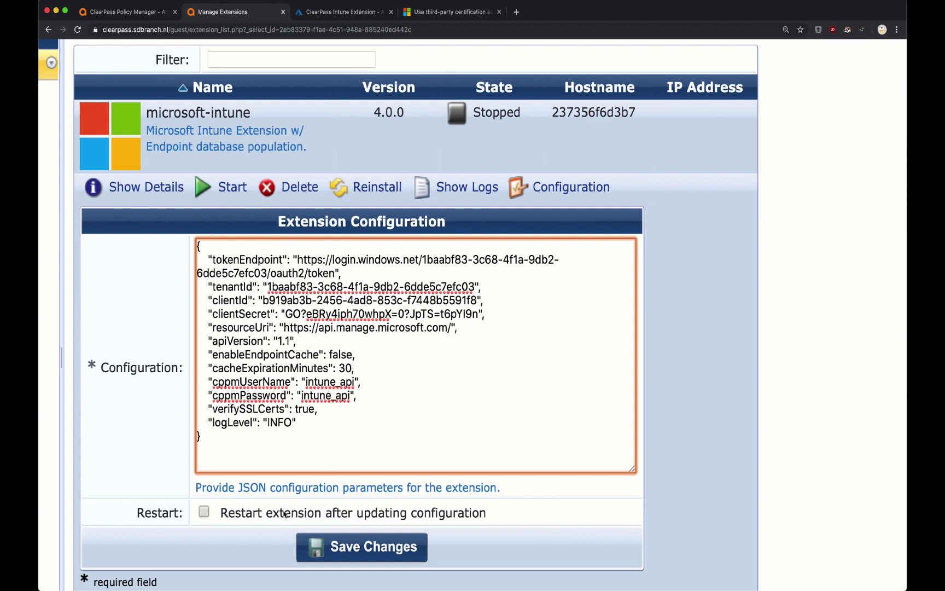
# - Save the configuration with Restart extension ticked, then check the extension's logs
pyautogui.click(285, 513)
pyautogui.scroll(-5, 310, 547)
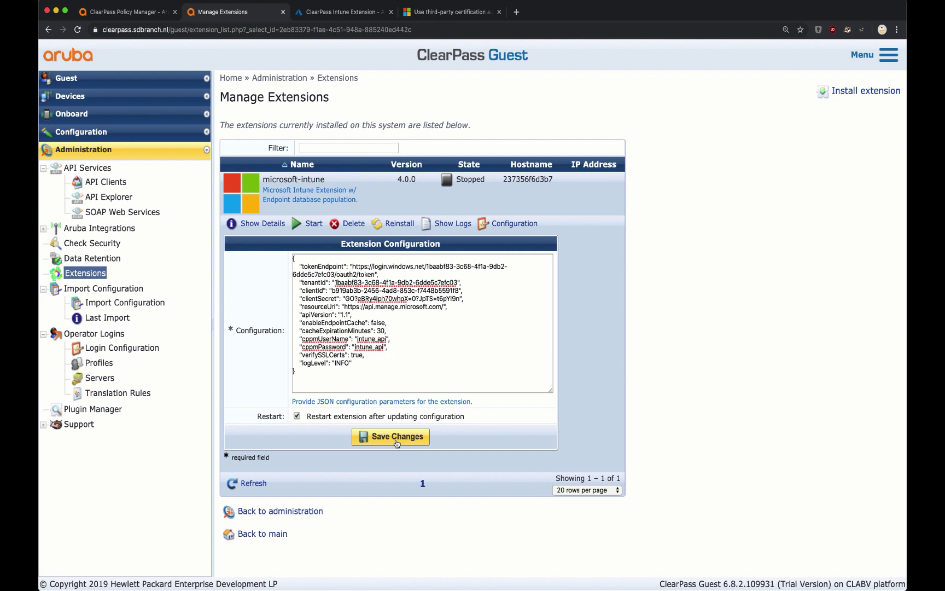
pyautogui.click(396, 442)
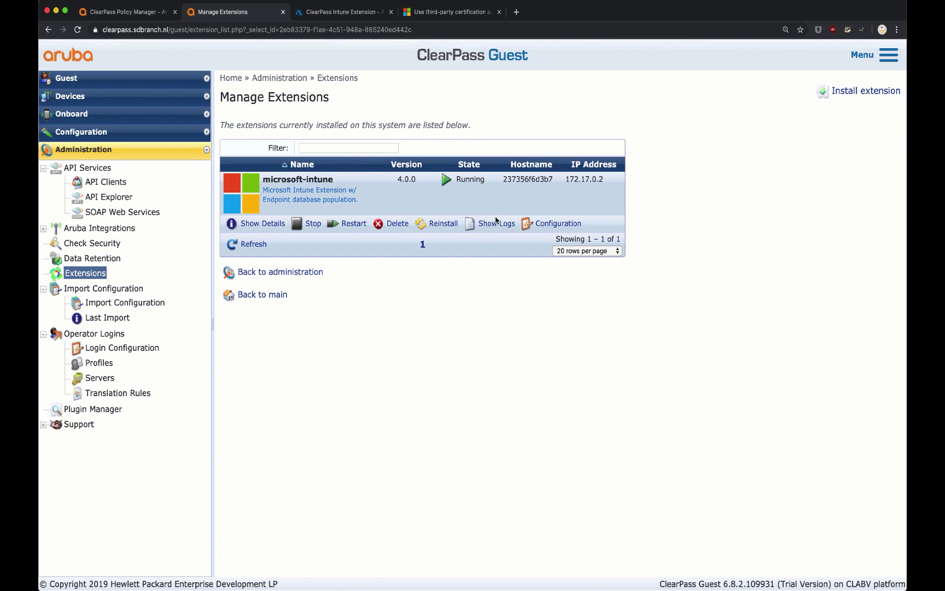
pyautogui.click(496, 221)
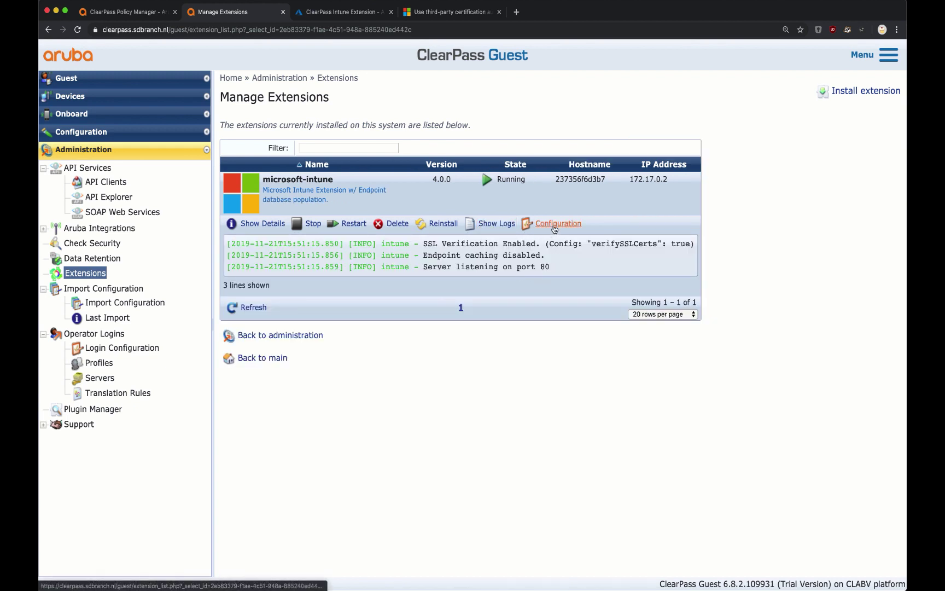
pyautogui.click(554, 227)
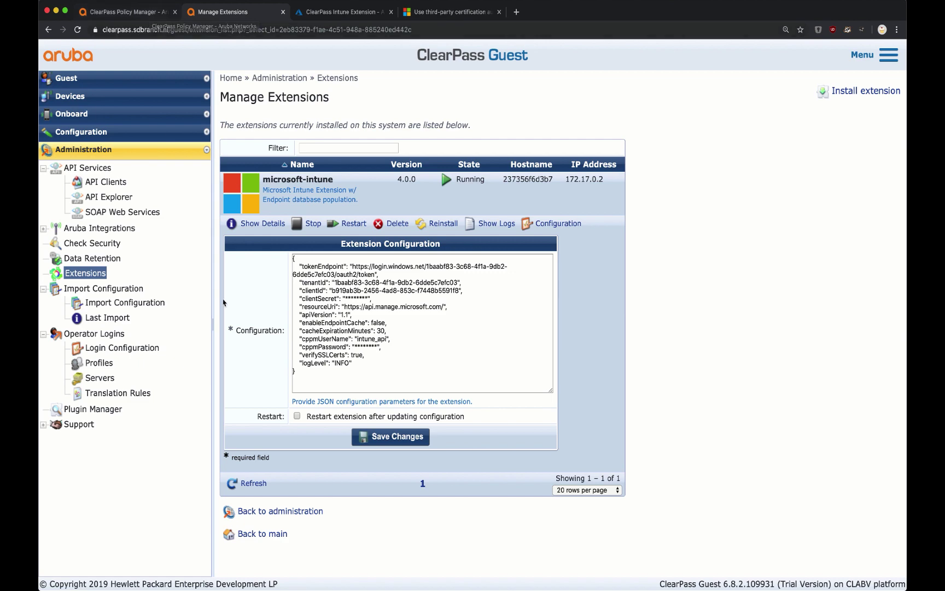
# - Show Policy Manager's Authentication Sources list (11 sources), then go to the arubanetworks.com tab
pyautogui.click(150, 17)
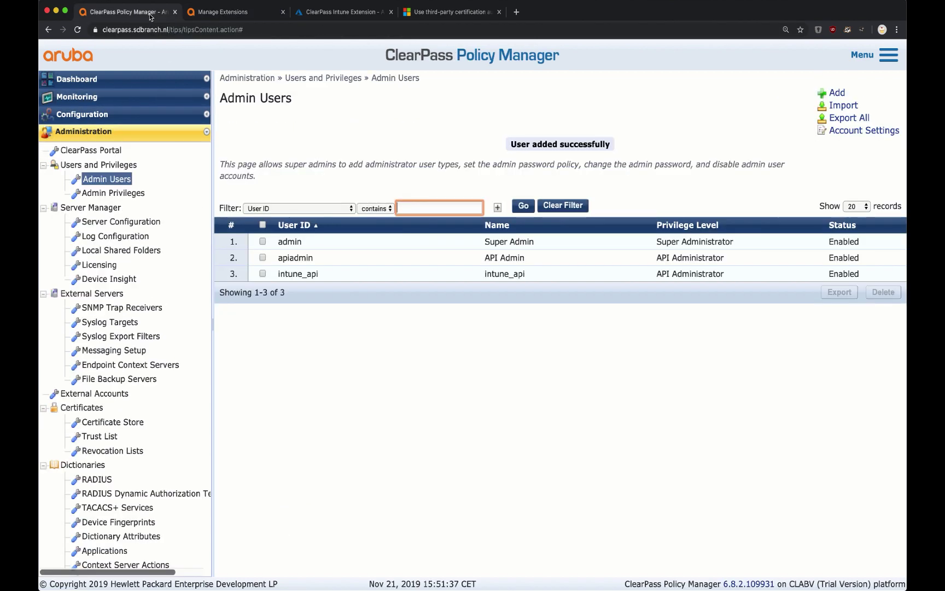
pyautogui.click(109, 114)
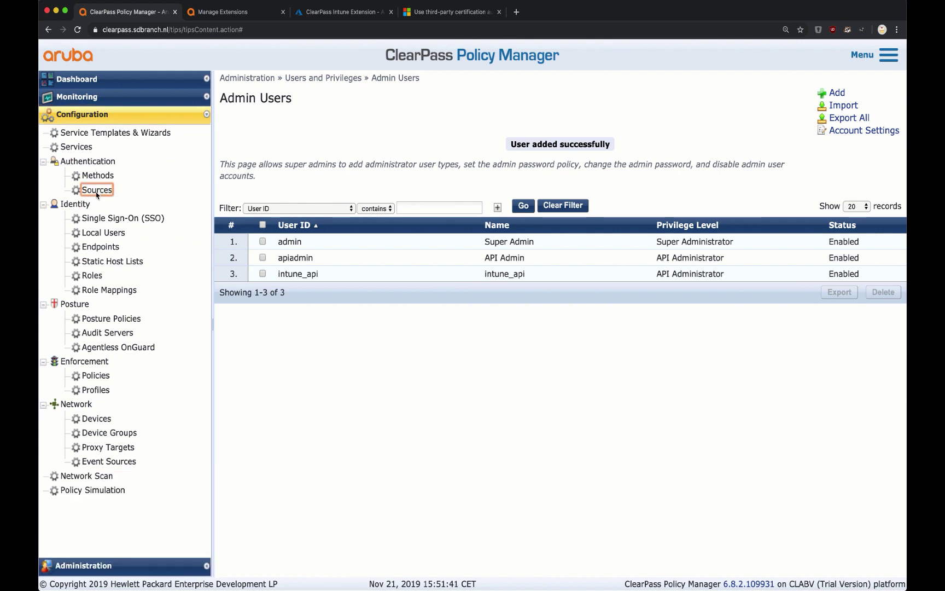
pyautogui.click(96, 190)
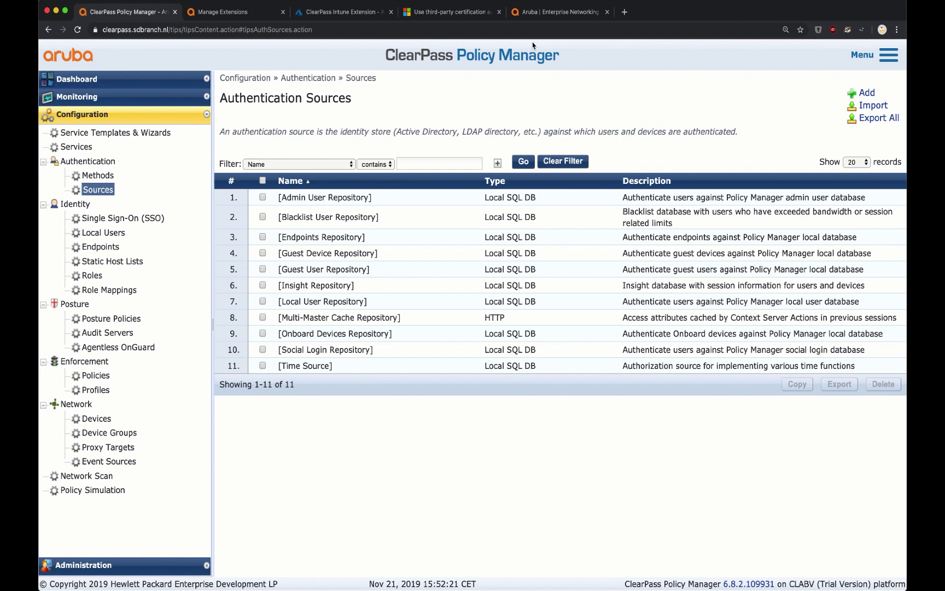
pyautogui.click(539, 13)
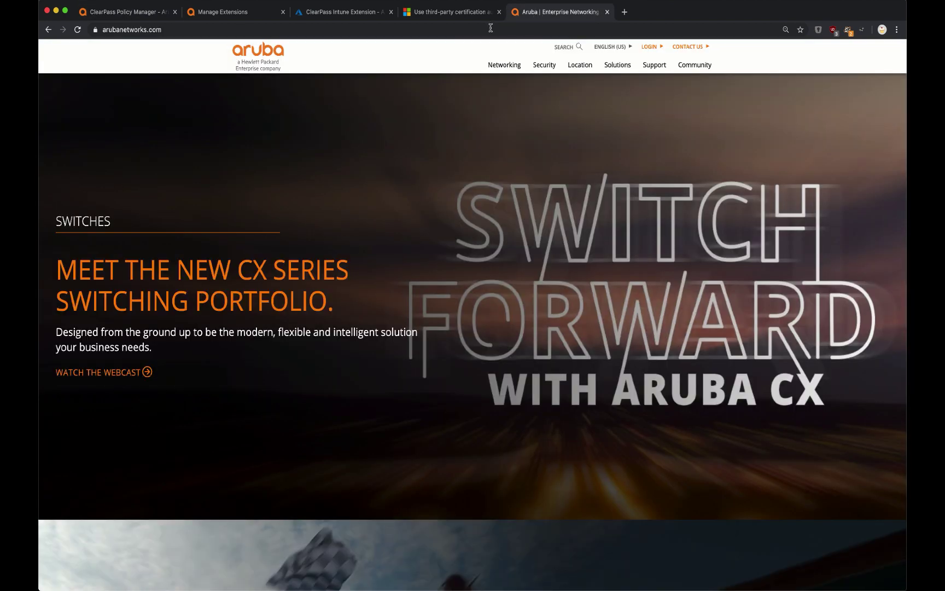
# - Load arubanetworks.com/clearpassdocs and scroll to the Microsoft Intune guide under Enterprise Mobility Management
pyautogui.click(491, 28)
pyautogui.press('Right')
pyautogui.write('/')
pyautogui.press('Return')
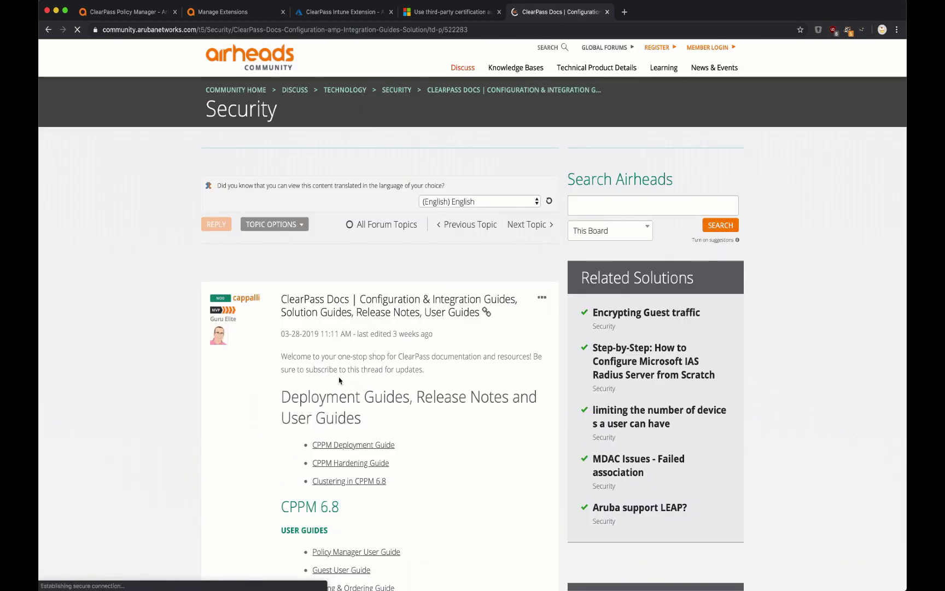
pyautogui.scroll(-12, 339, 380)
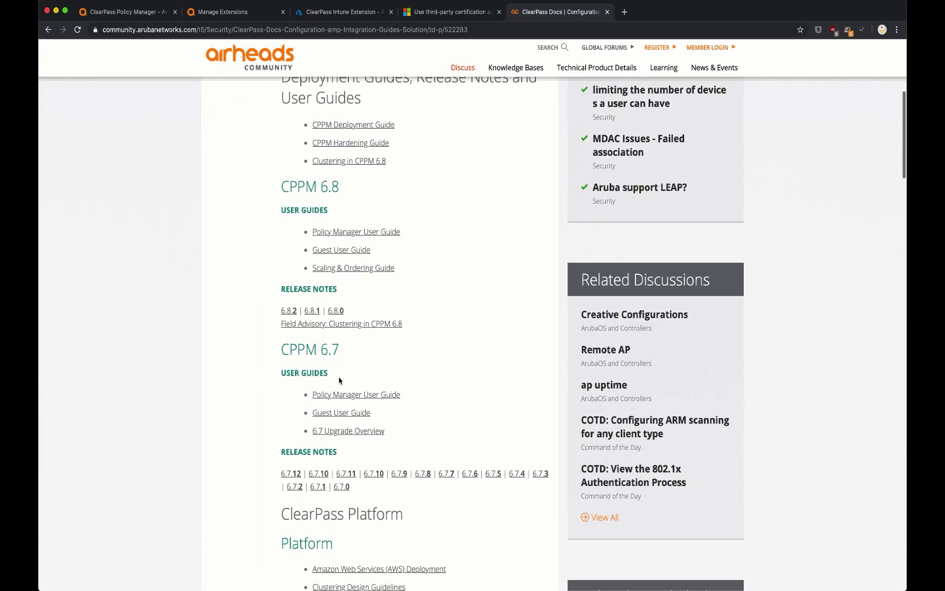
pyautogui.scroll(-10, 339, 380)
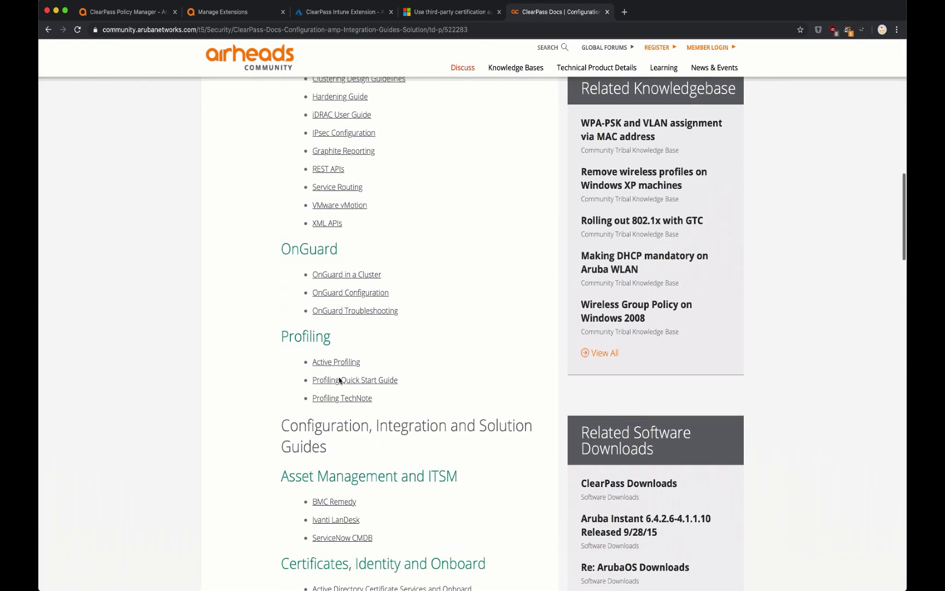
pyautogui.scroll(-5, 339, 380)
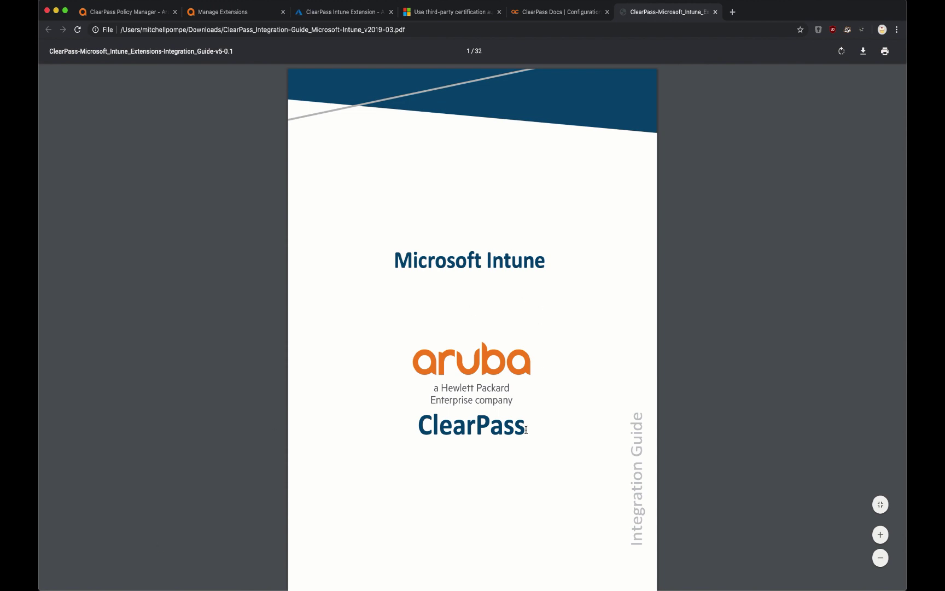
# - Search the Intune integration guide for 'github' to reach the repository link on page 24
pyautogui.press('super+f')
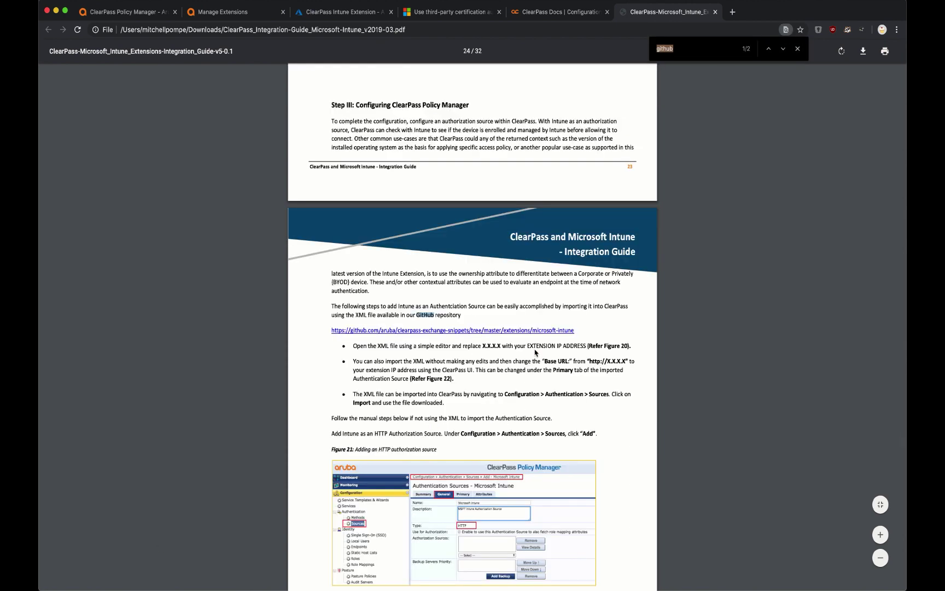
pyautogui.write('github')
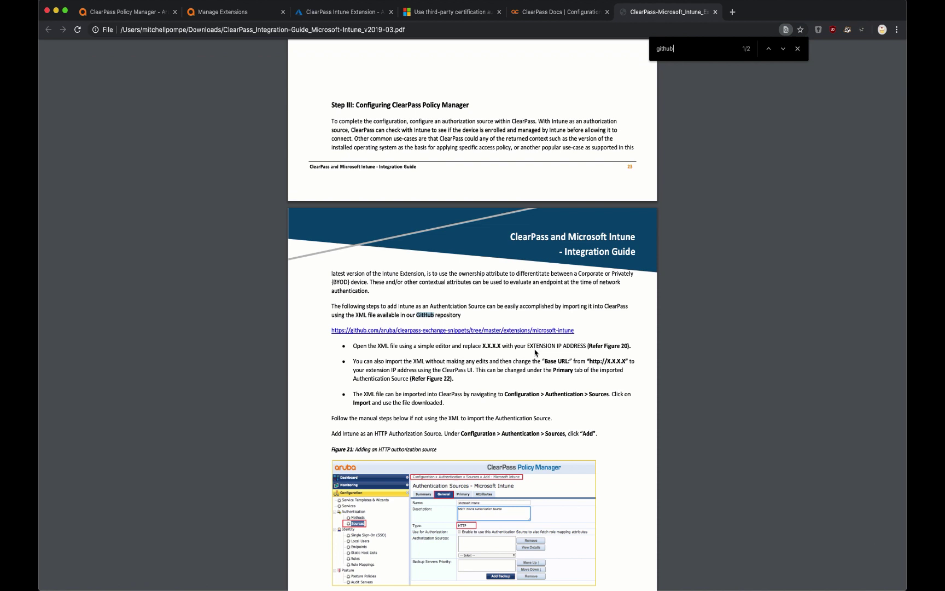
# - Save clearpass-extension_microsoft-intune_auth-source.xml from the clearpass-exchange-snippets repository to Downloads
pyautogui.click(490, 331)
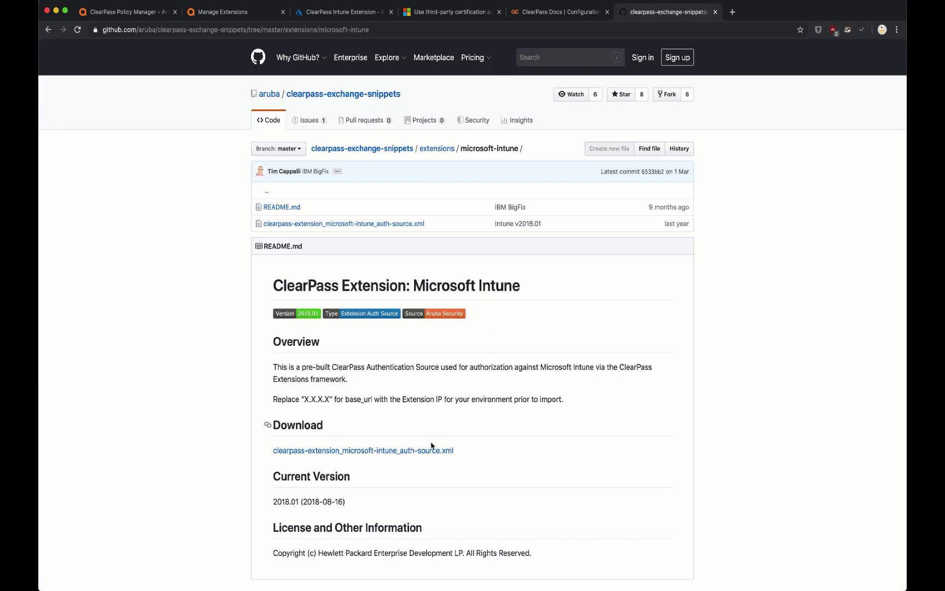
pyautogui.click(442, 455)
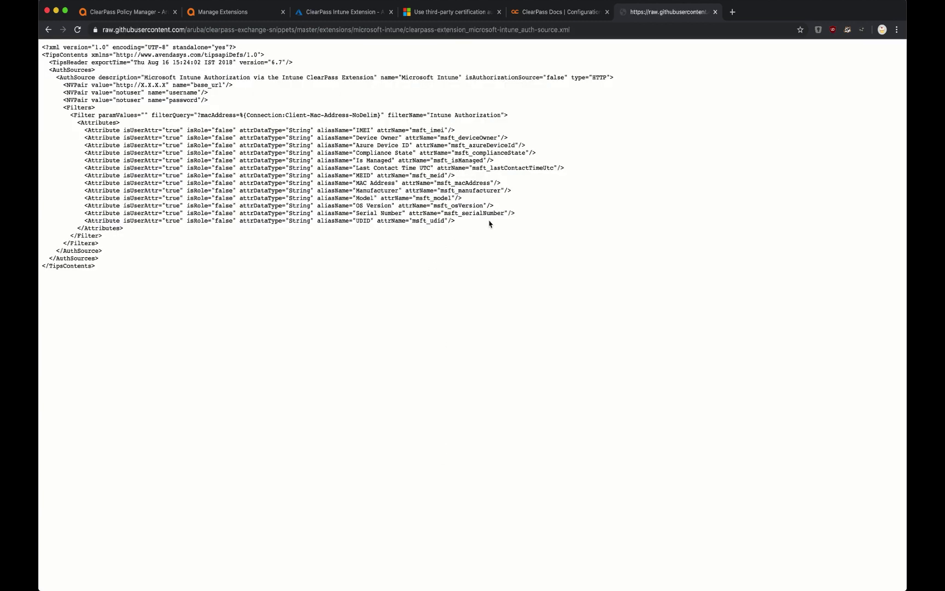
pyautogui.moveTo(489, 224); pyautogui.dragTo(485, 126)
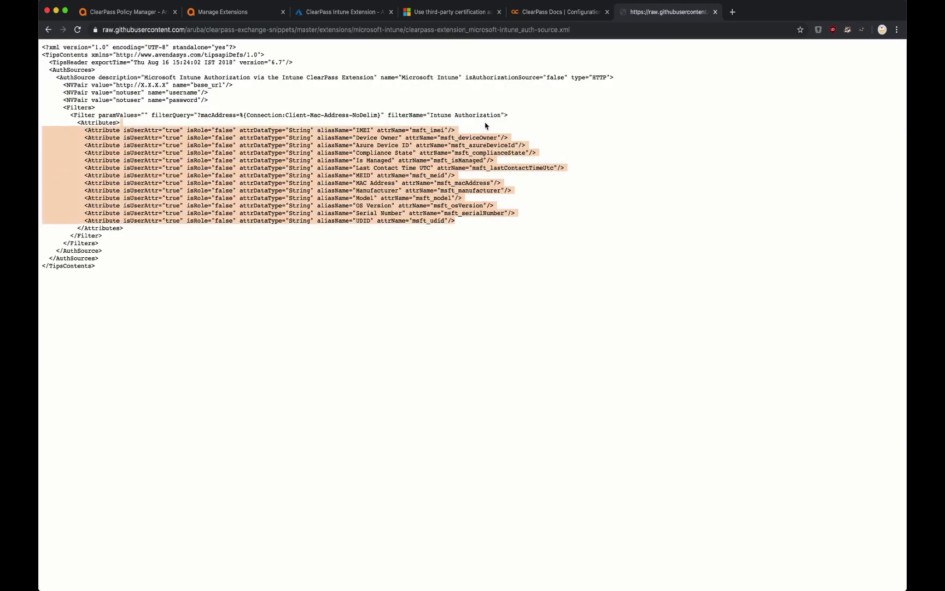
pyautogui.click(460, 186)
pyautogui.press('super+s')
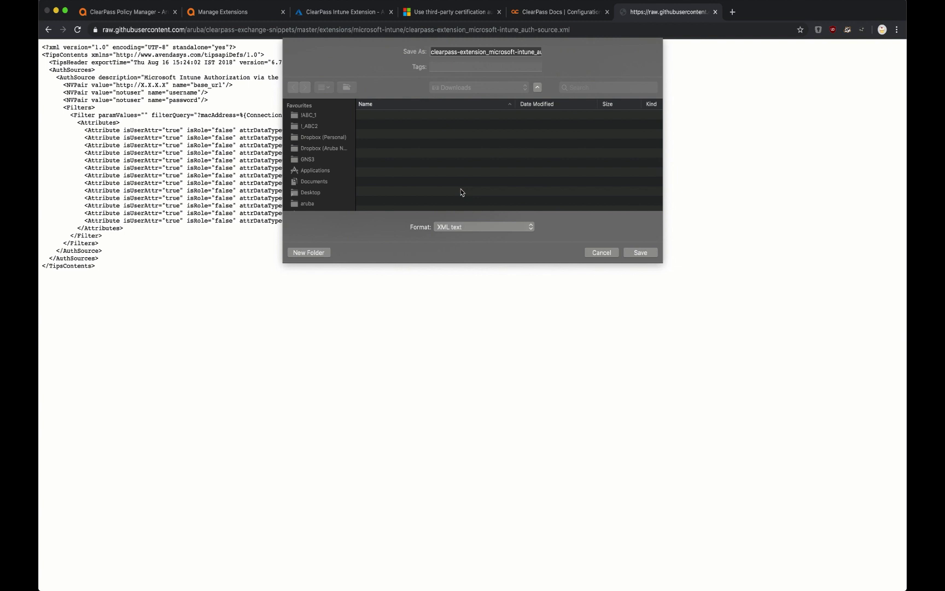
pyautogui.press('Return')
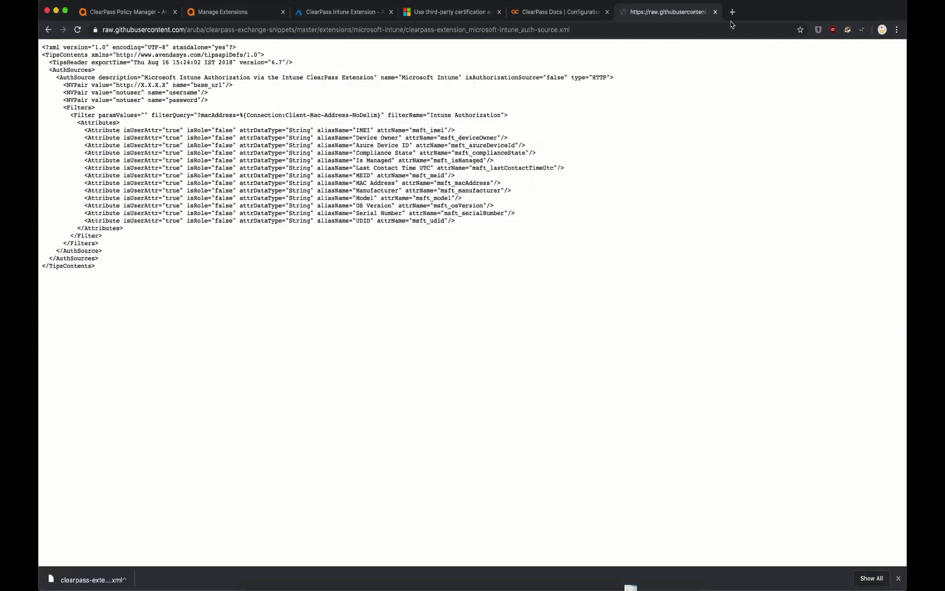
# - Open the downloaded Intune XML in TextEdit, enlarged, and select the X.X.X.X base_url placeholder
pyautogui.press('super+alt+space')
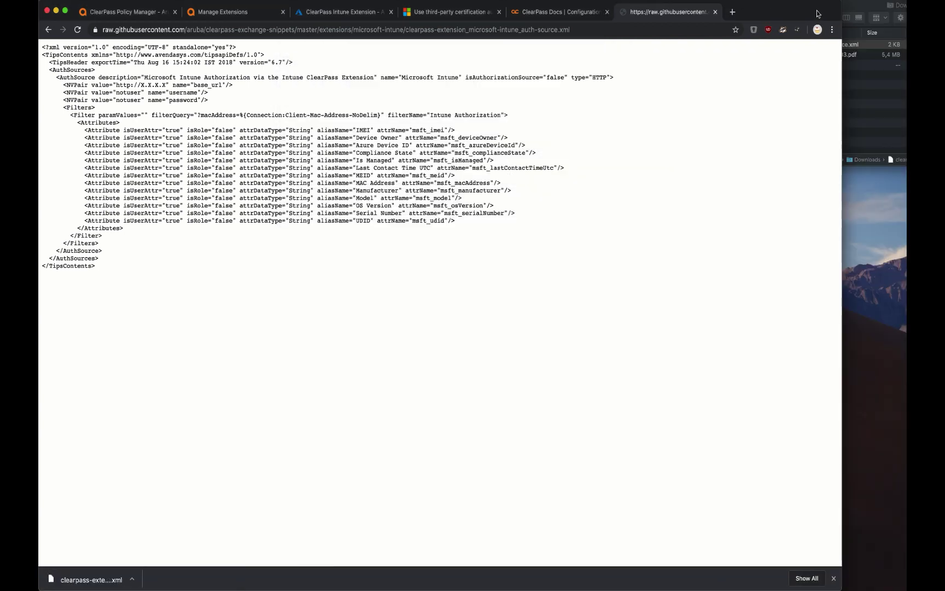
pyautogui.doubleClick(828, 46)
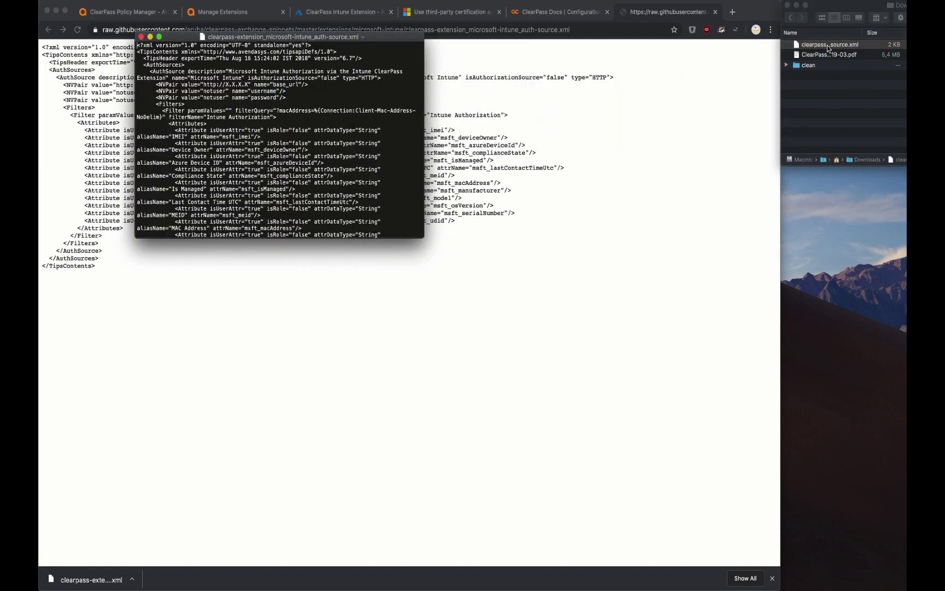
pyautogui.moveTo(421, 236); pyautogui.dragTo(583, 304)
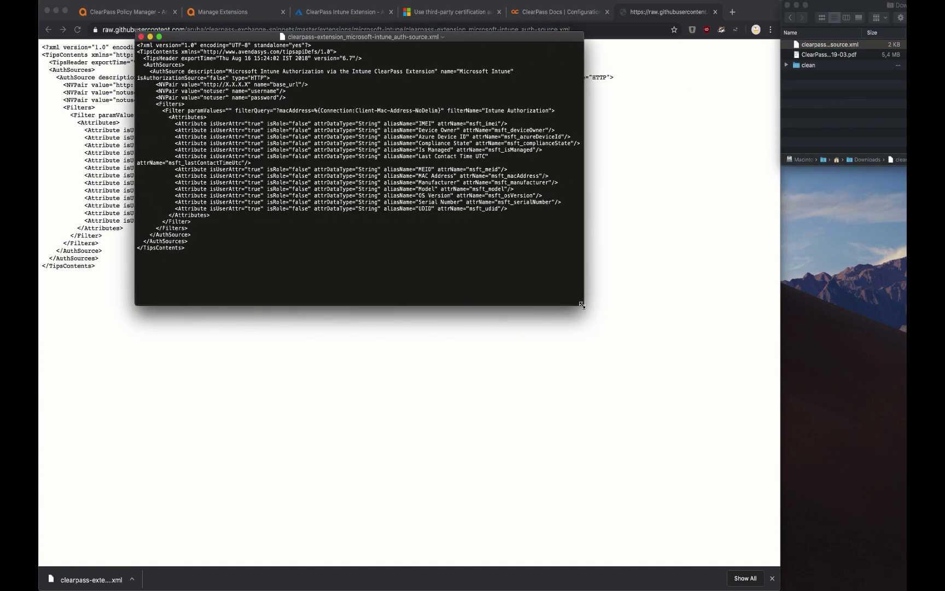
pyautogui.press('super+plus')
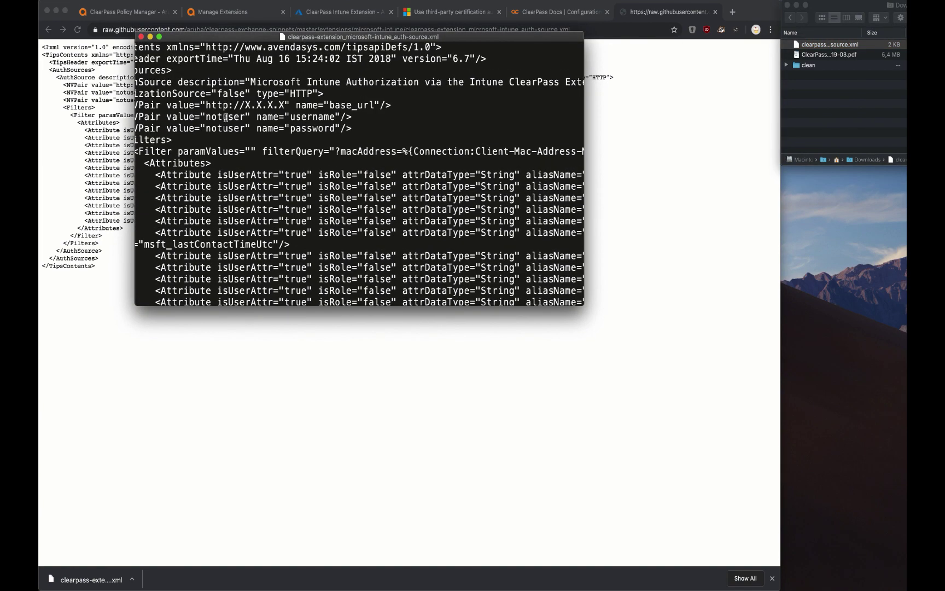
pyautogui.hscroll(-2, 219, 116)
pyautogui.moveTo(336, 104); pyautogui.dragTo(296, 104)
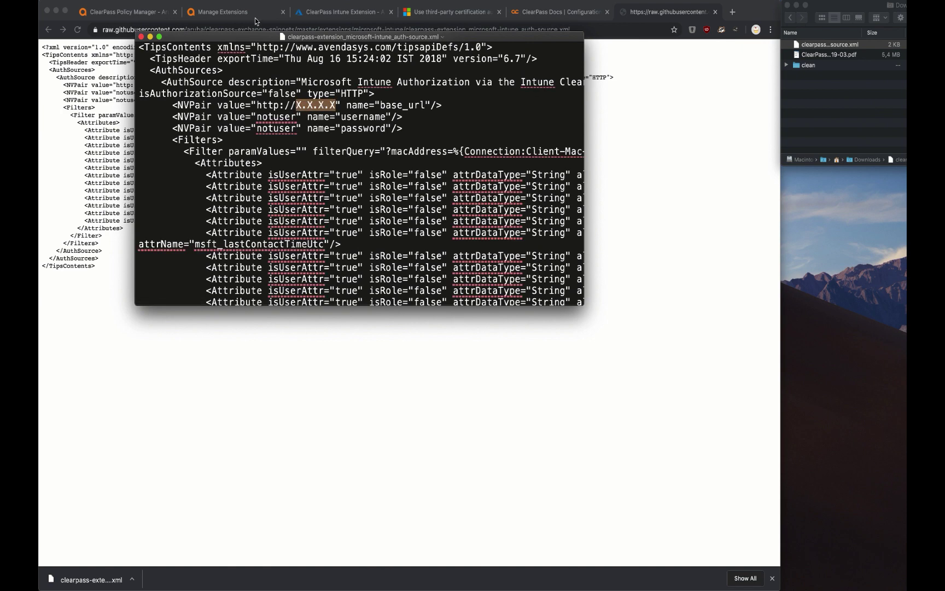
# - Look up the extension's IP in ClearPass Guest and replace the placeholder with 172.17.0.2
pyautogui.moveTo(246, 39); pyautogui.dragTo(788, 211)
pyautogui.click(211, 9)
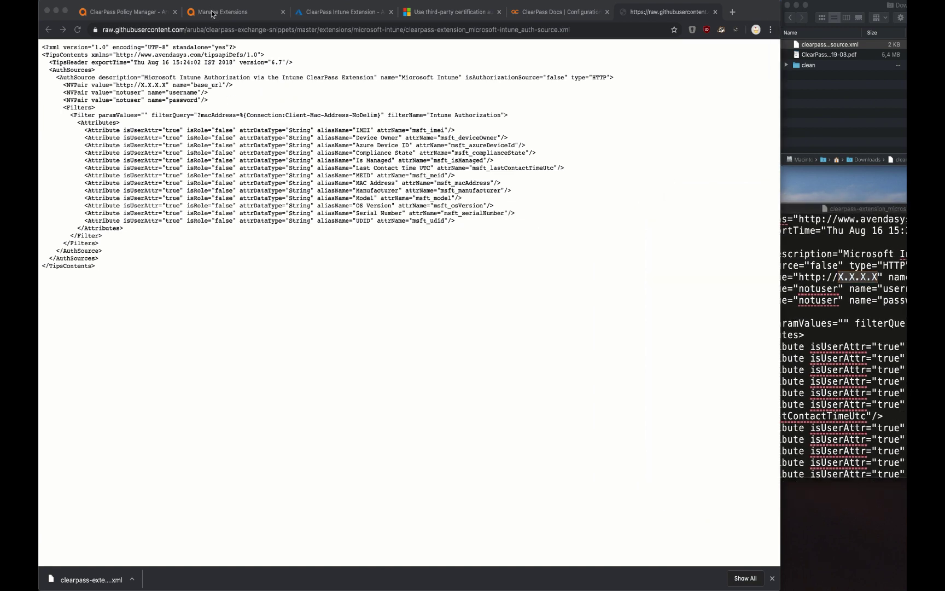
pyautogui.click(212, 13)
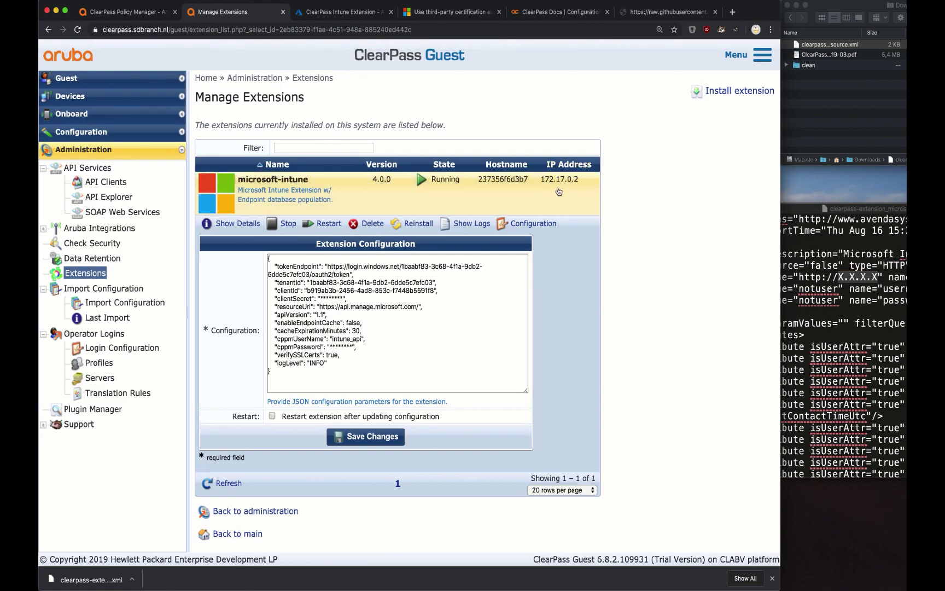
pyautogui.click(881, 283)
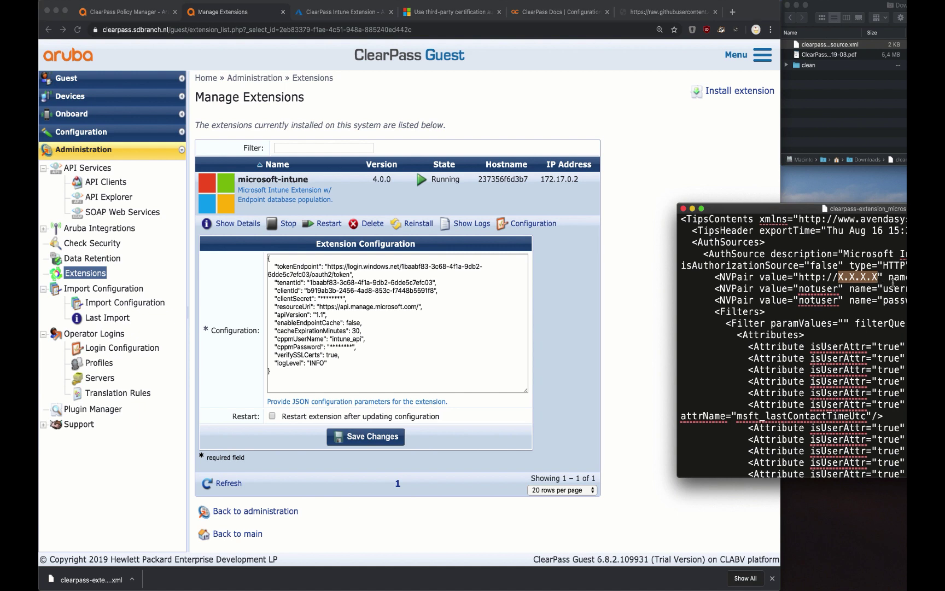
pyautogui.write('172.')
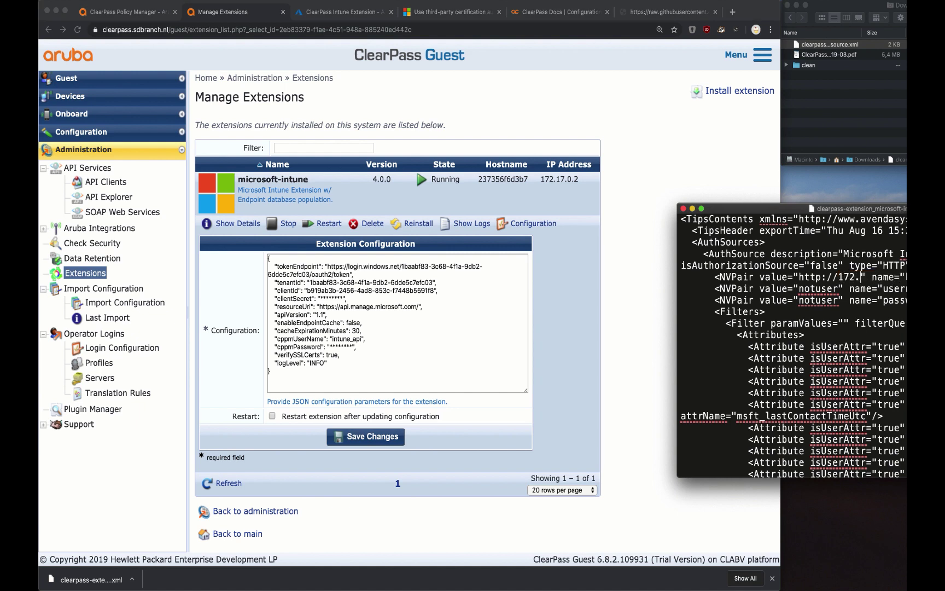
pyautogui.write('17.0.2')
pyautogui.moveTo(788, 212); pyautogui.dragTo(460, 236)
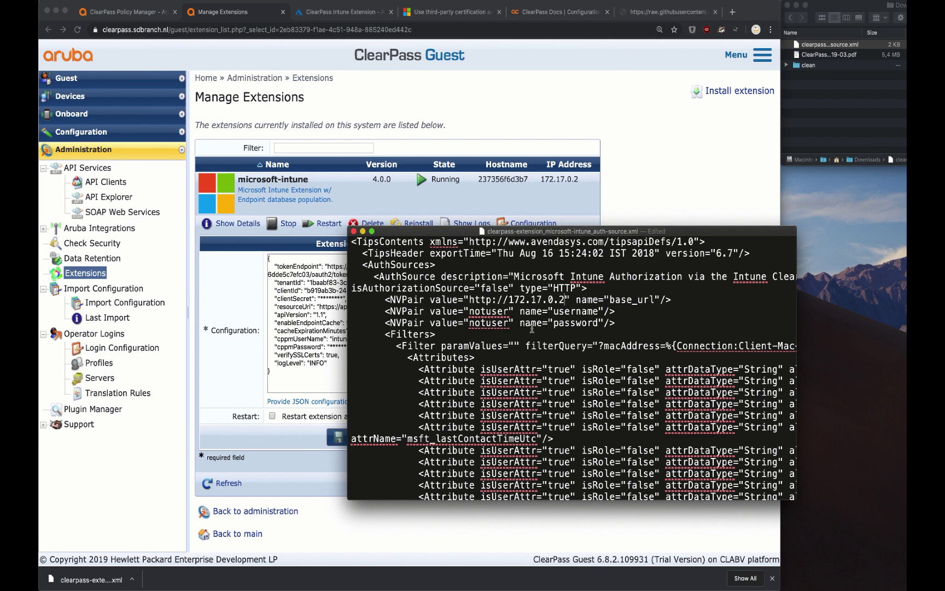
# - Import the edited XML under Authentication Sources; it fails with 'Timeout must be specified'
pyautogui.click(141, 19)
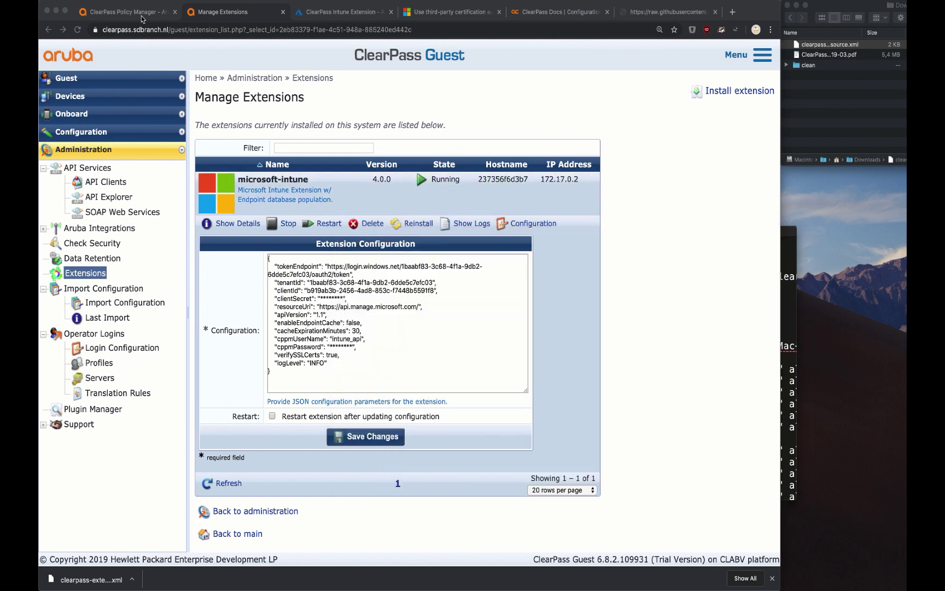
pyautogui.click(141, 18)
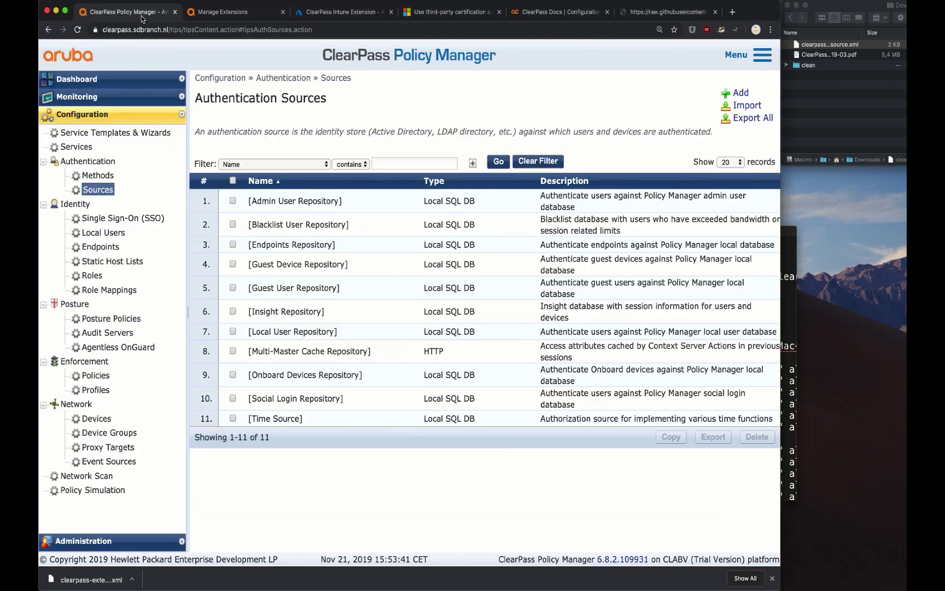
pyautogui.click(746, 105)
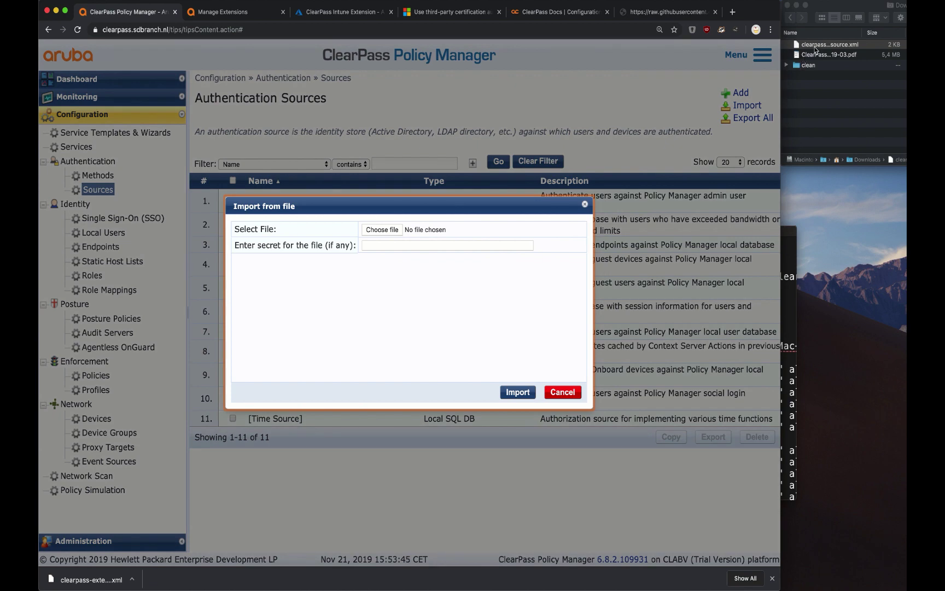
pyautogui.moveTo(812, 49); pyautogui.dragTo(383, 234)
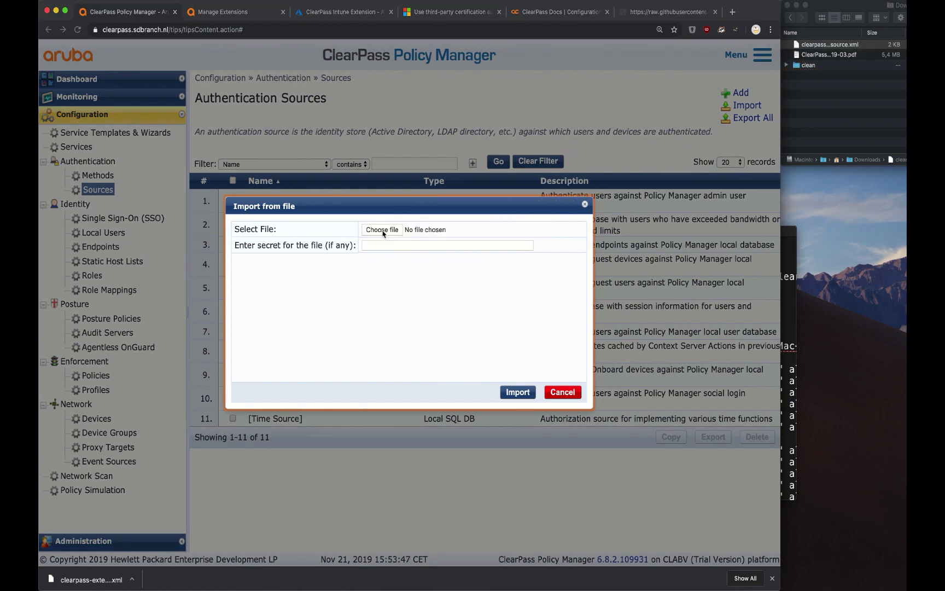
pyautogui.click(518, 392)
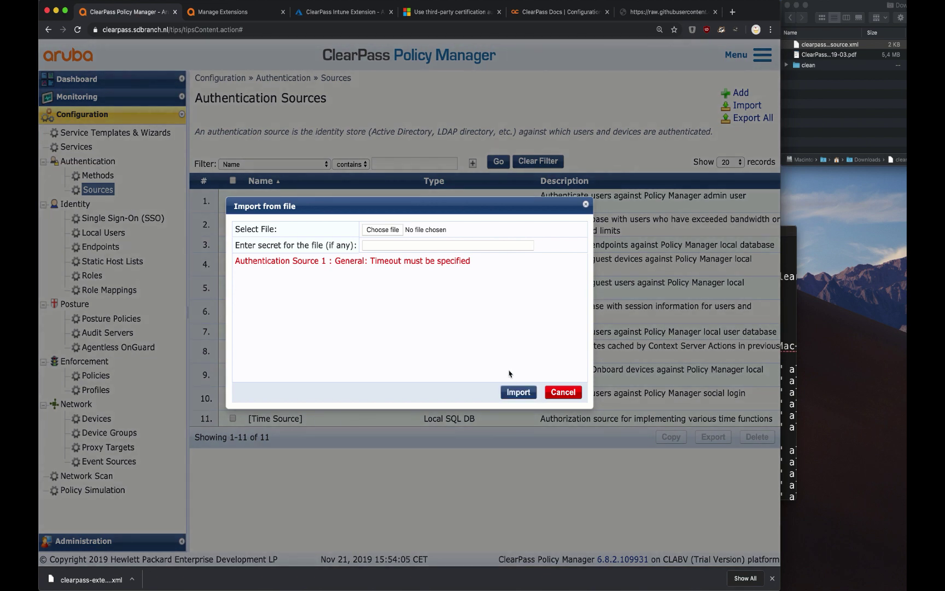
pyautogui.tripleClick(457, 260)
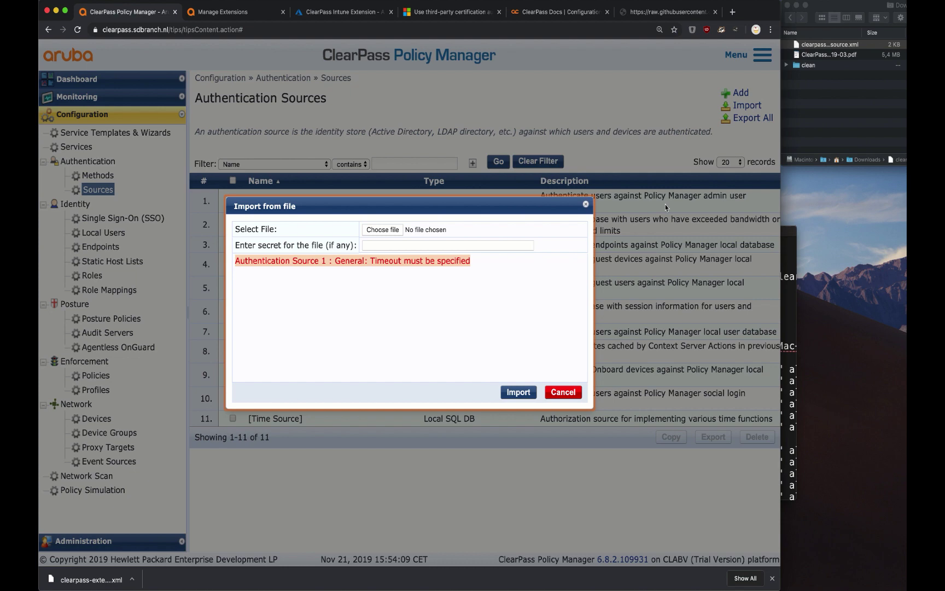
pyautogui.click(796, 310)
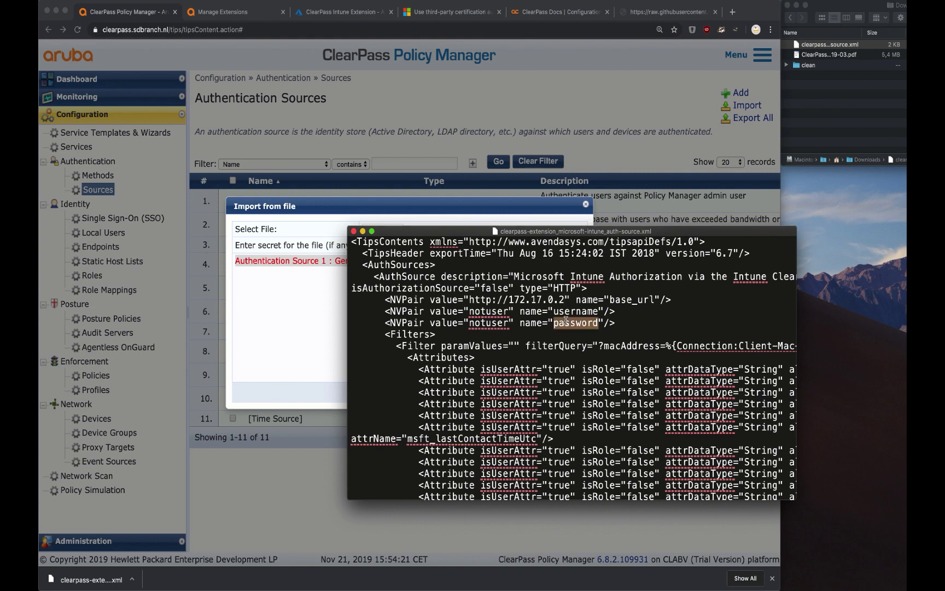
# - Duplicate the password NVPair as timeout with value 3, then save and close the XML
pyautogui.tripleClick(565, 320)
pyautogui.hotkey('ctrl', 'c')
pyautogui.hotkey('ctrl', 'v')
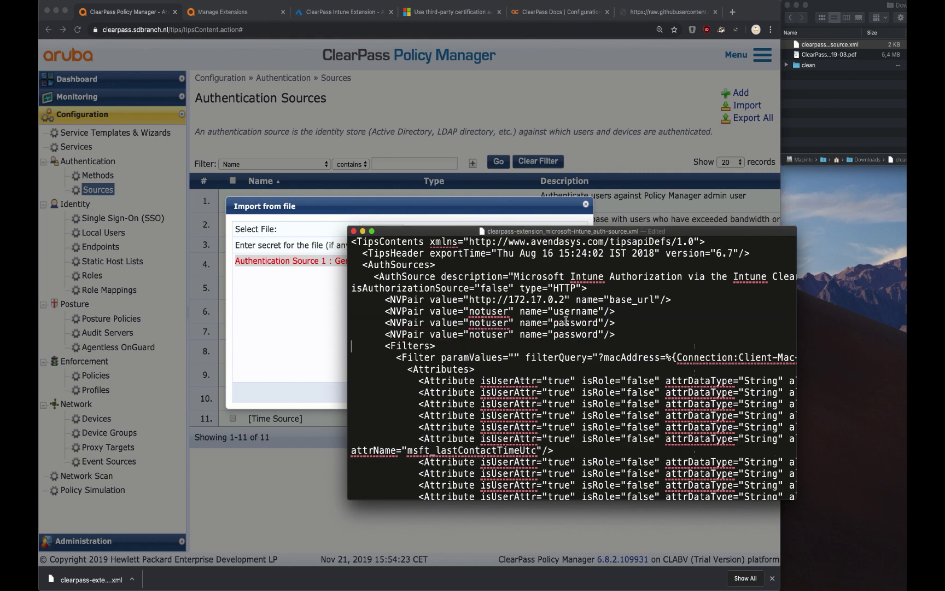
pyautogui.hotkey('ctrl', 'v')
pyautogui.doubleClick(572, 333)
pyautogui.write('timeout')
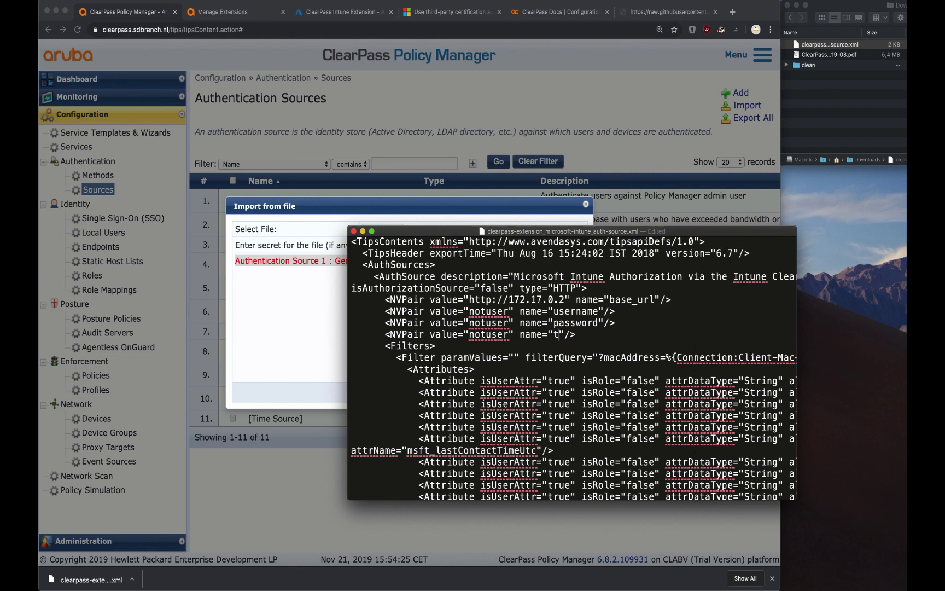
pyautogui.doubleClick(487, 334)
pyautogui.write('3')
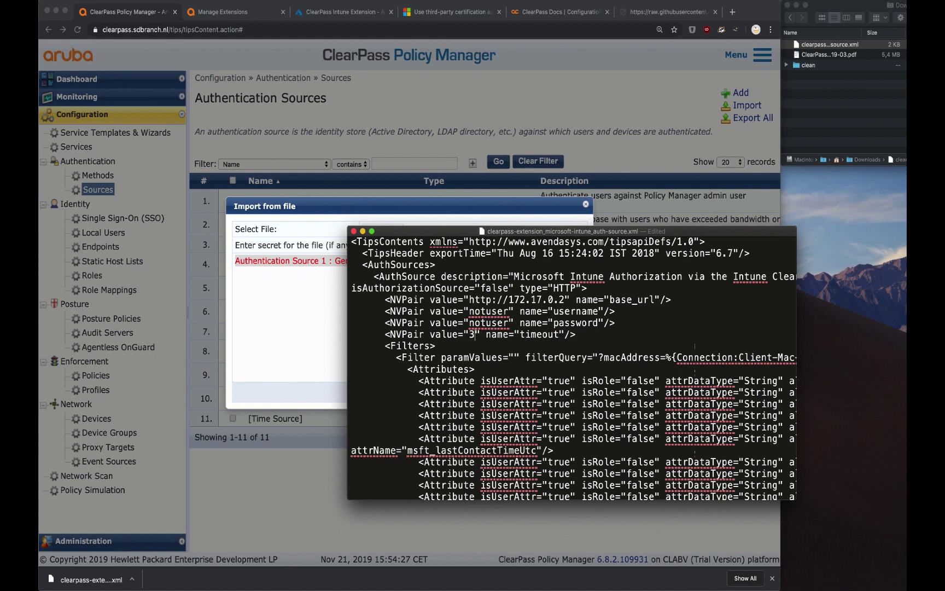
pyautogui.press('super+s')
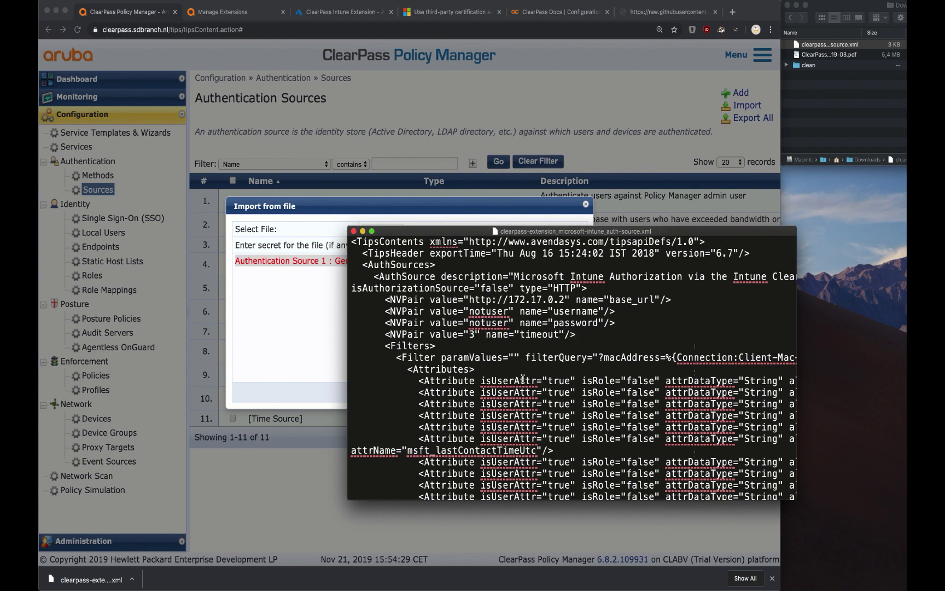
pyautogui.press('super+w')
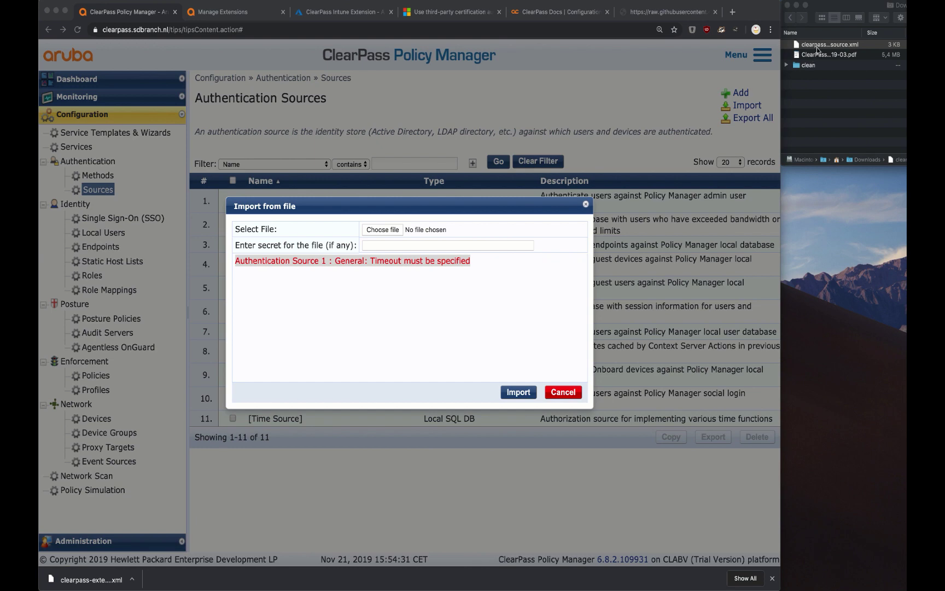
# - Import the updated XML and view the new Microsoft Intune source's Attributes filter mappings
pyautogui.moveTo(818, 50); pyautogui.dragTo(375, 234)
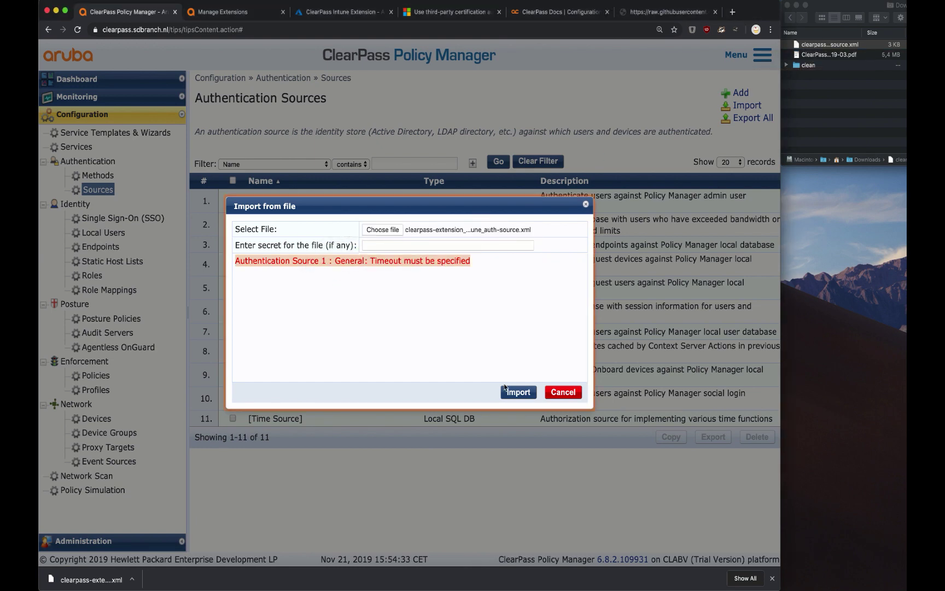
pyautogui.click(506, 389)
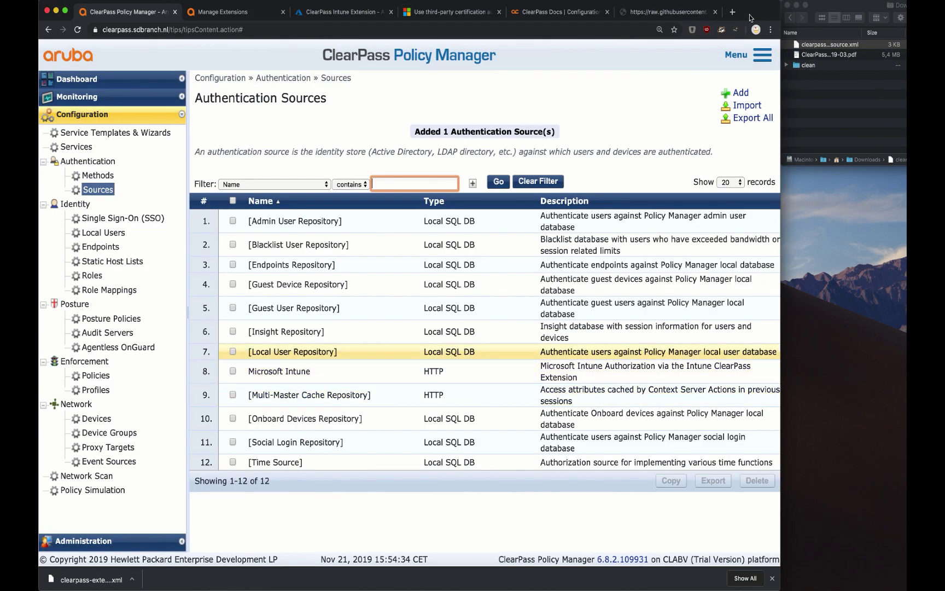
pyautogui.doubleClick(751, 18)
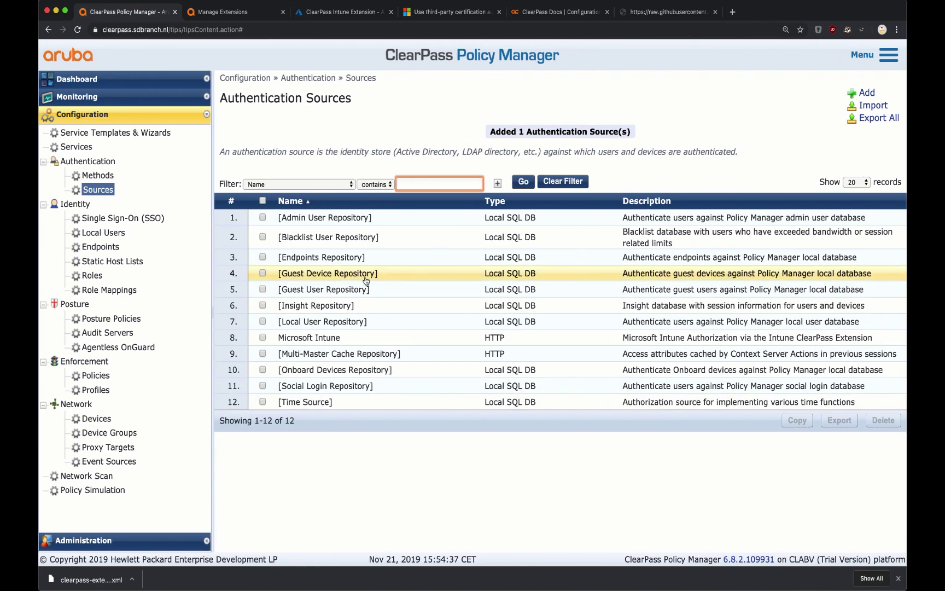
pyautogui.click(343, 337)
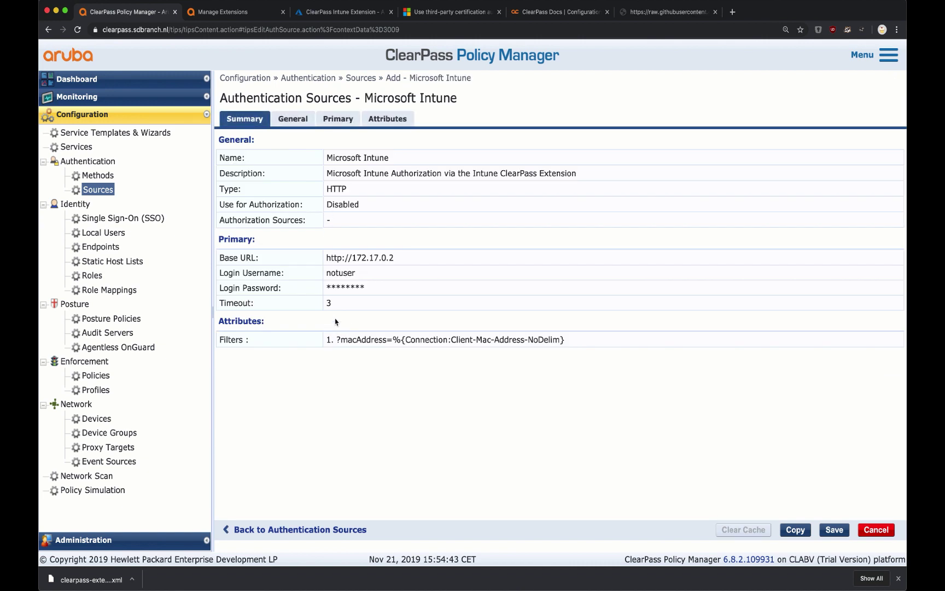
pyautogui.click(383, 119)
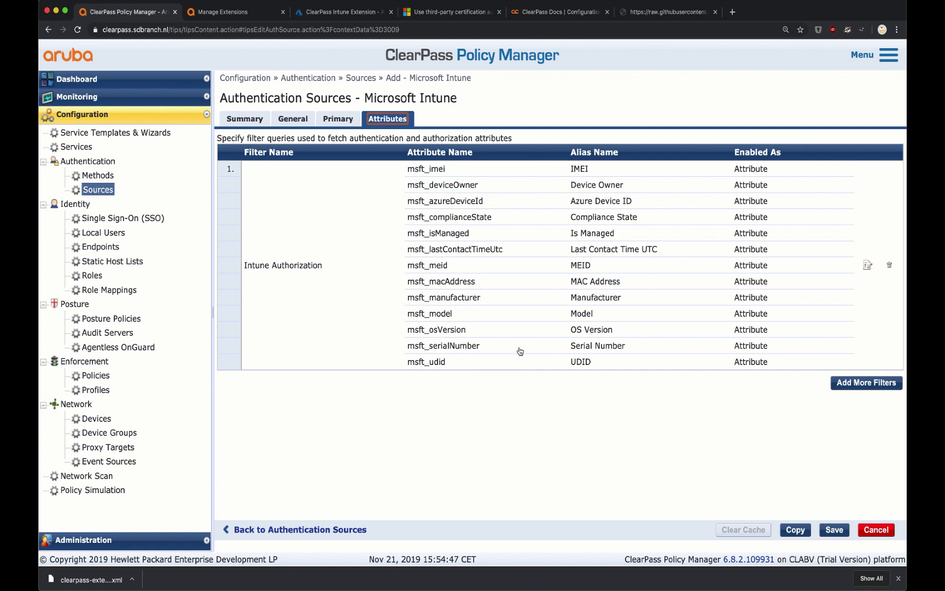